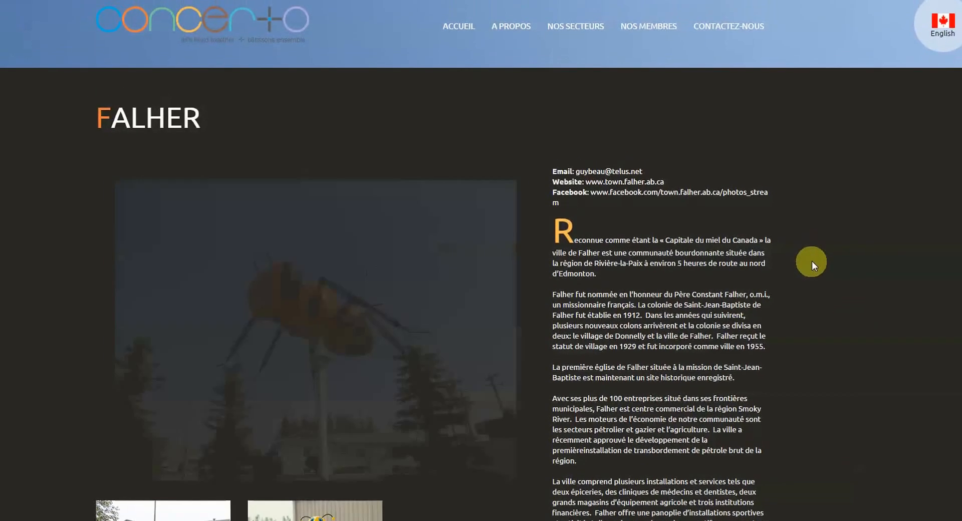
Step: Review the Falher member page on the public site, including reopening it from the Nord-Ouest listing
scroll(811, 242, "down", 2)
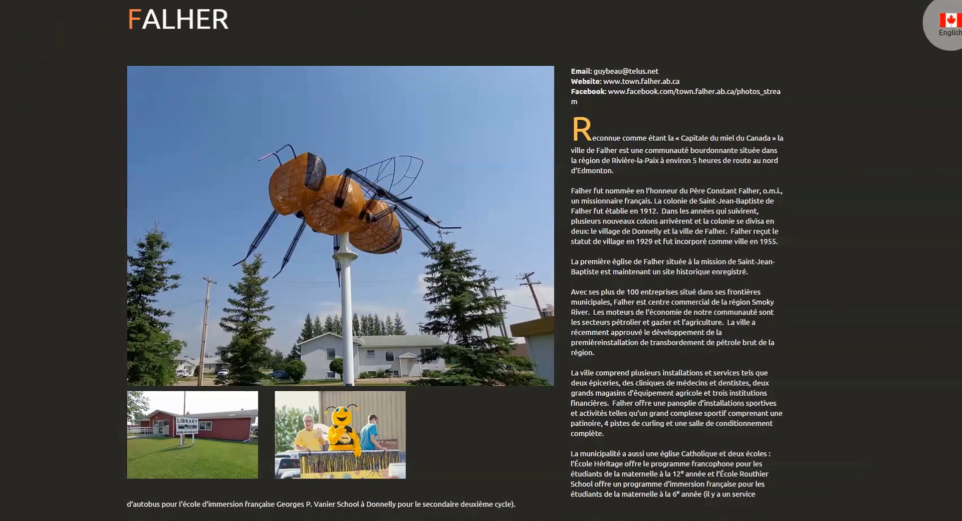
key("alt+Left")
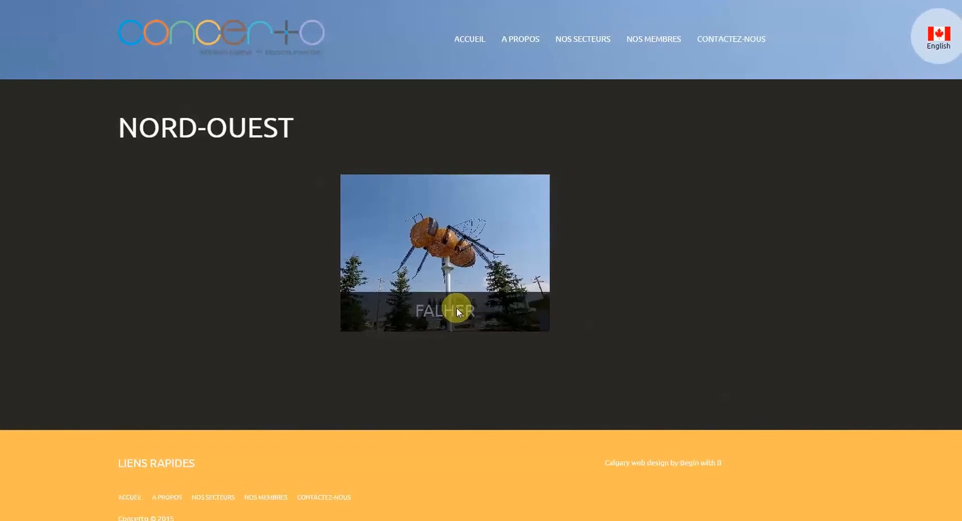
left_click(454, 308)
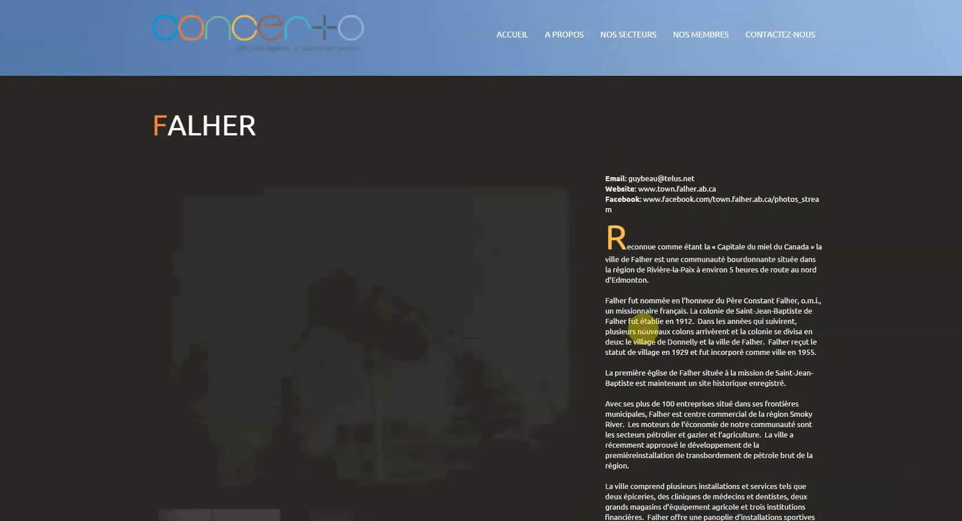
scroll(628, 253, "down", 5)
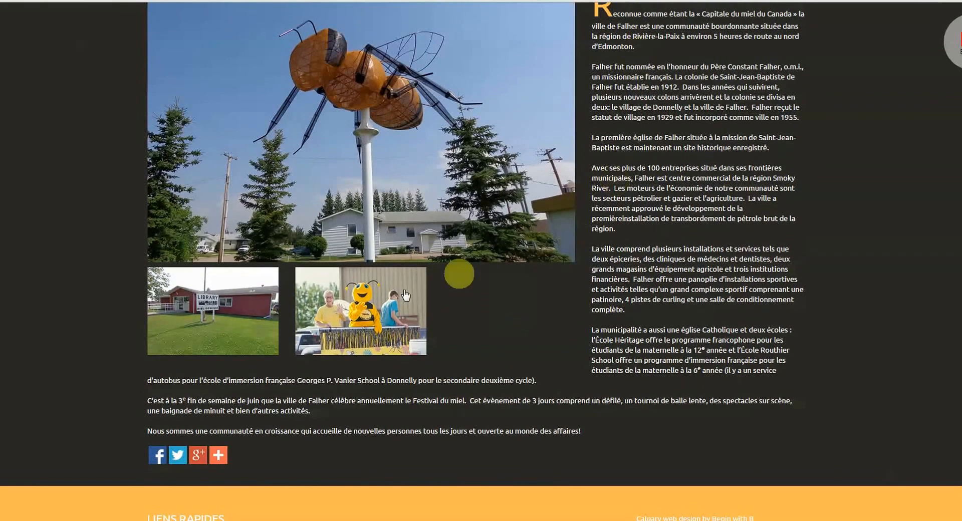
scroll(683, 248, "up", 3)
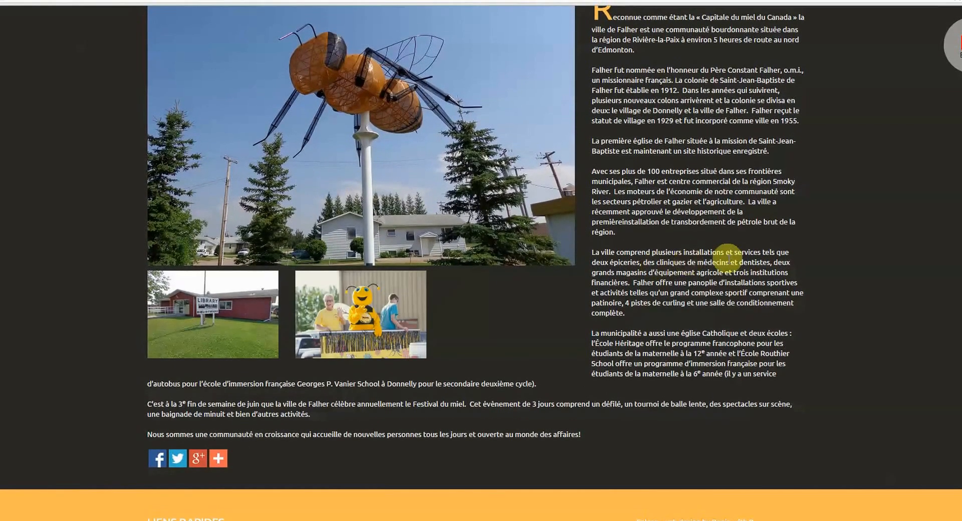
scroll(727, 234, "up", 2)
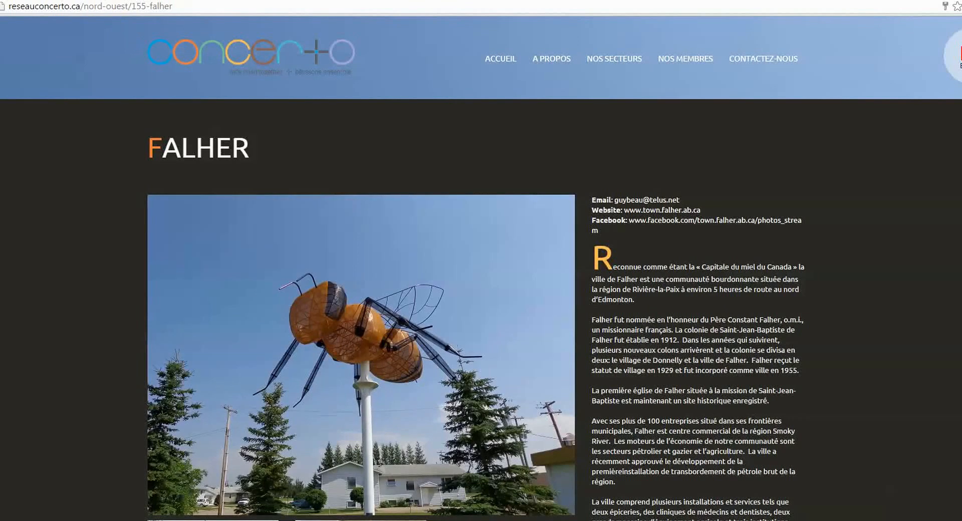
Step: Switch to the Joomla administrator, close the A propos menu item and open the article manager
left_click(100, 0)
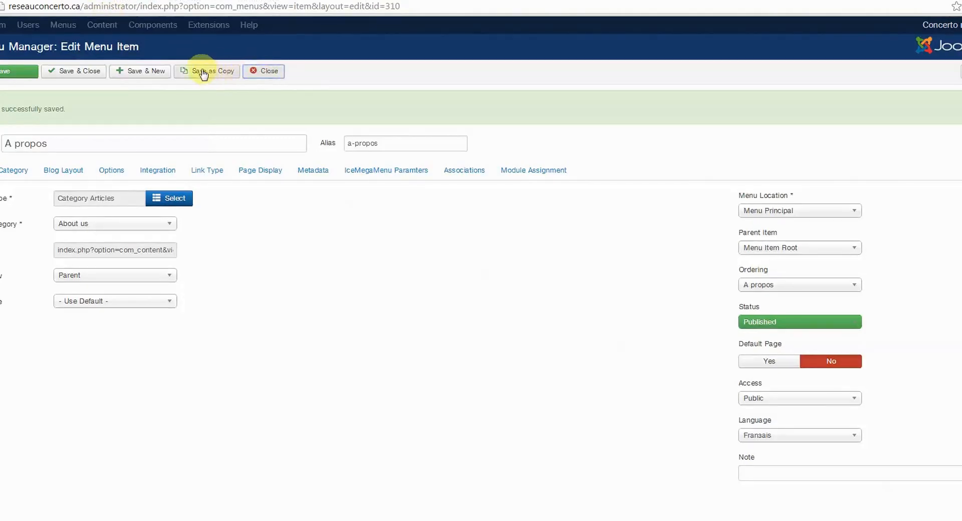
left_click(274, 72)
left_click(125, 31)
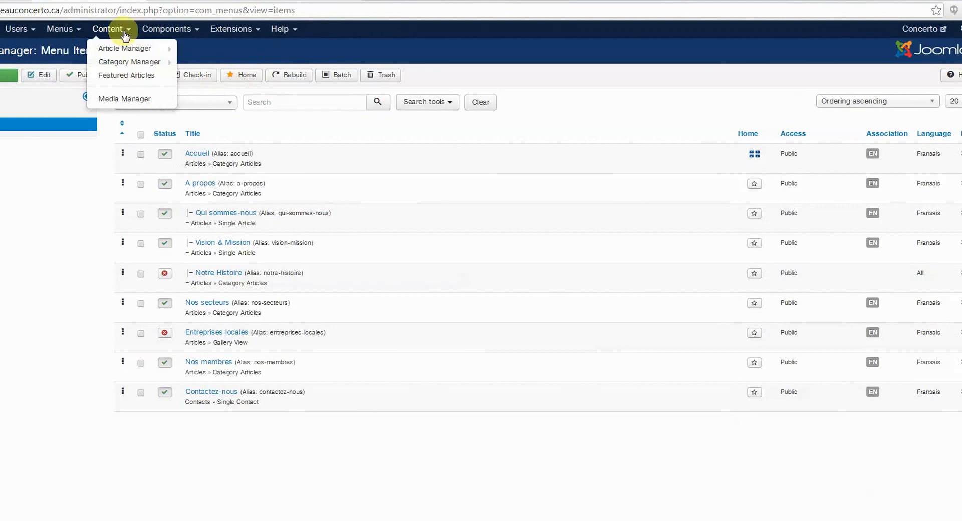
left_click(122, 50)
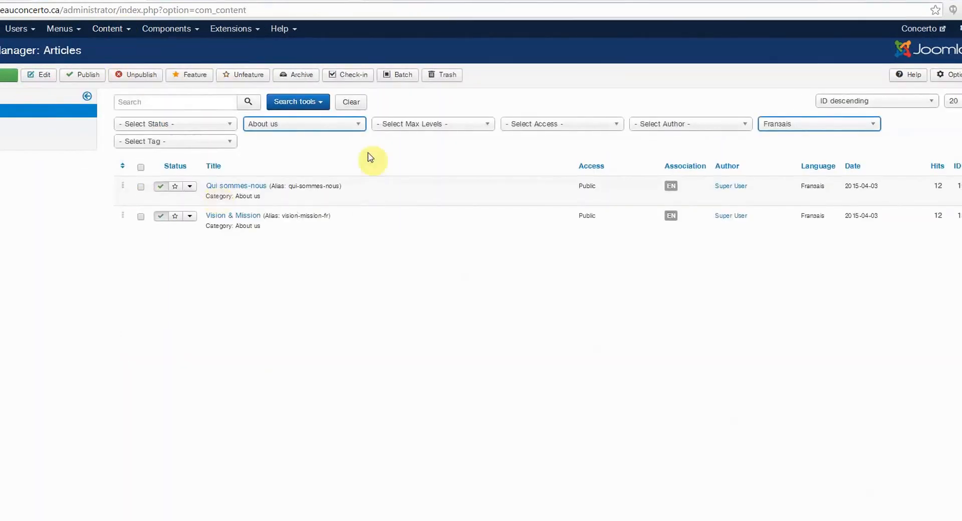
Step: Filter the articles by the Nord-Ouest category and open the Falher article for editing
left_click(353, 130)
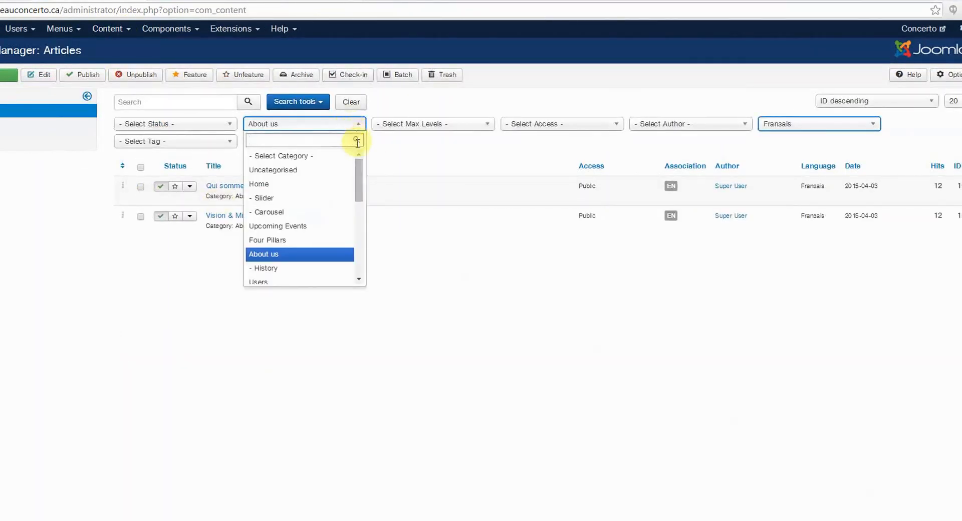
left_click_drag(361, 173, 359, 204)
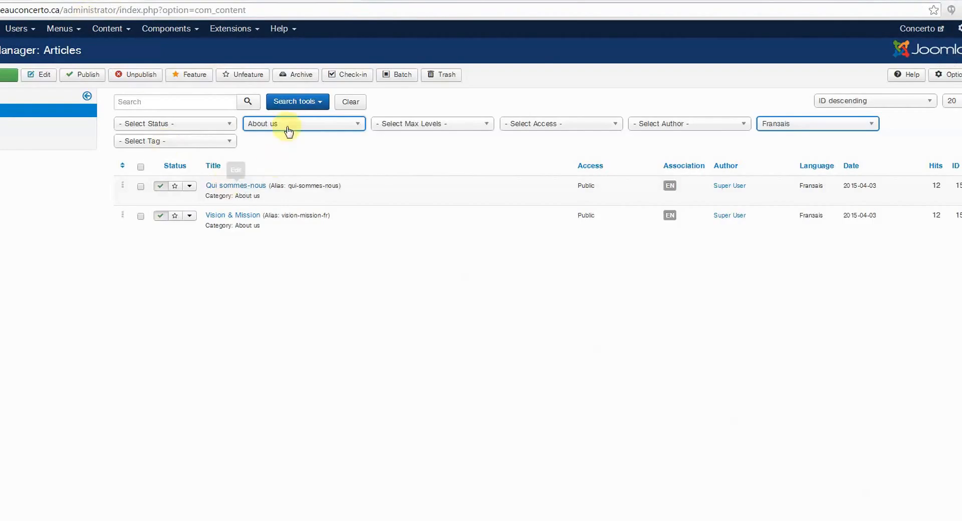
left_click(288, 131)
scroll(285, 266, "down", 2)
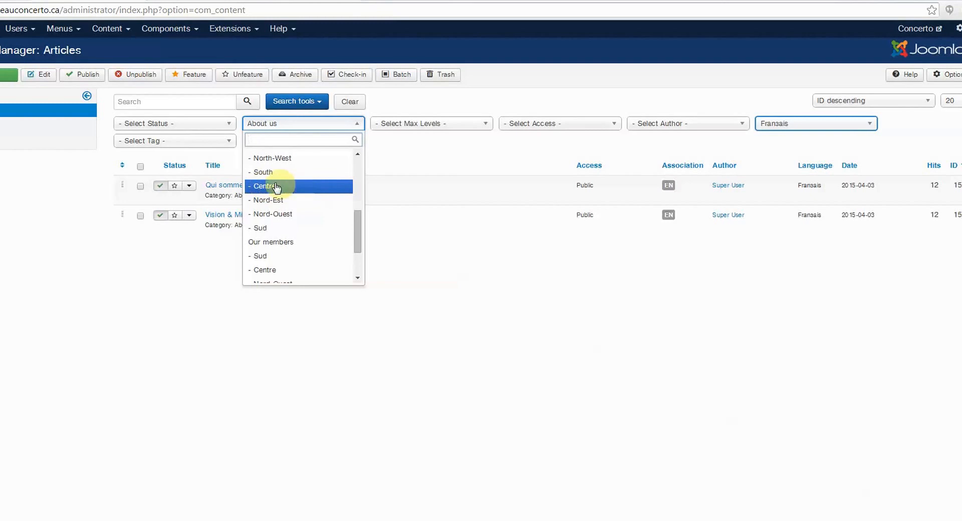
left_click(297, 215)
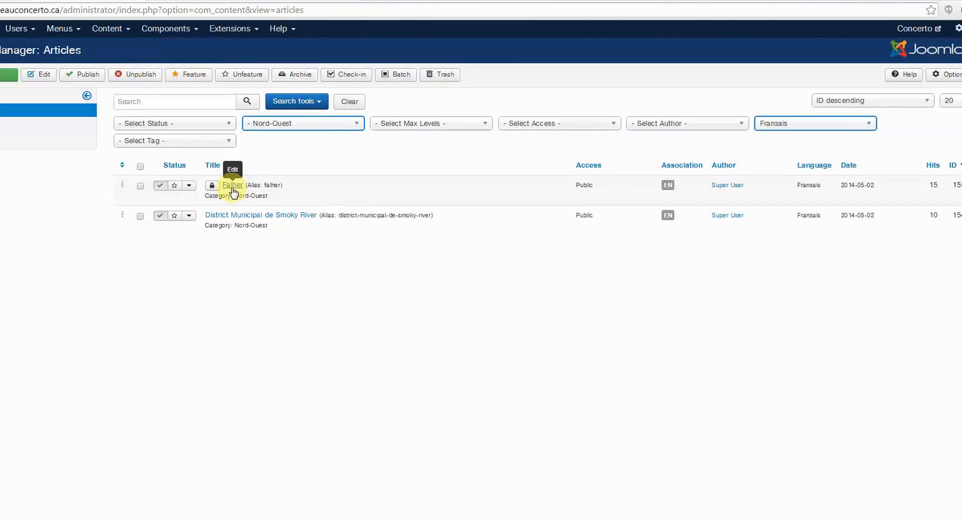
left_click(233, 185)
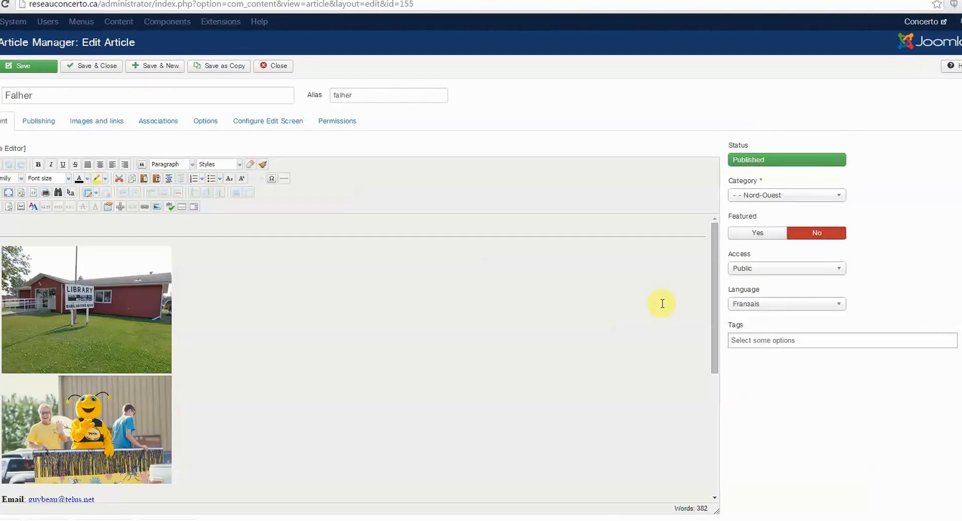
Step: Add the missing space in the article text so that it reads "première installation"
scroll(786, 412, "down", 1)
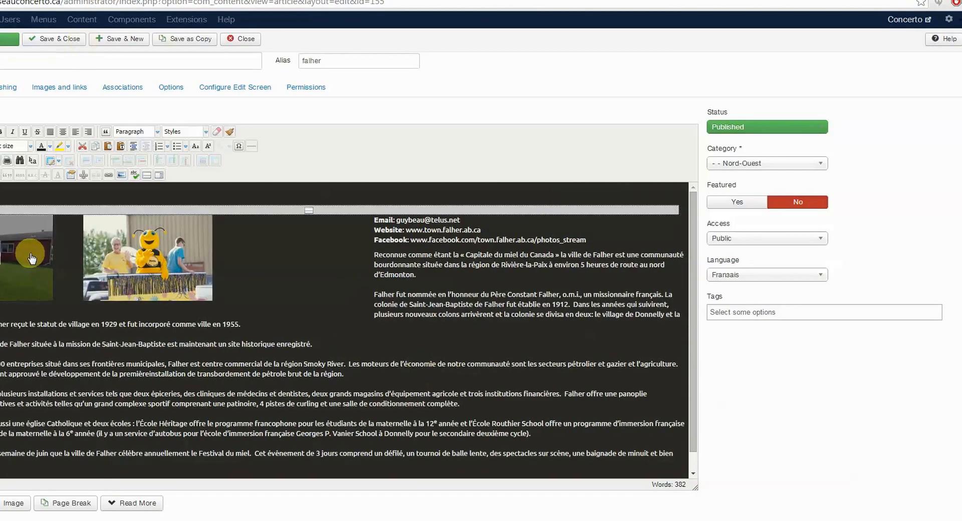
scroll(341, 357, "down", 1)
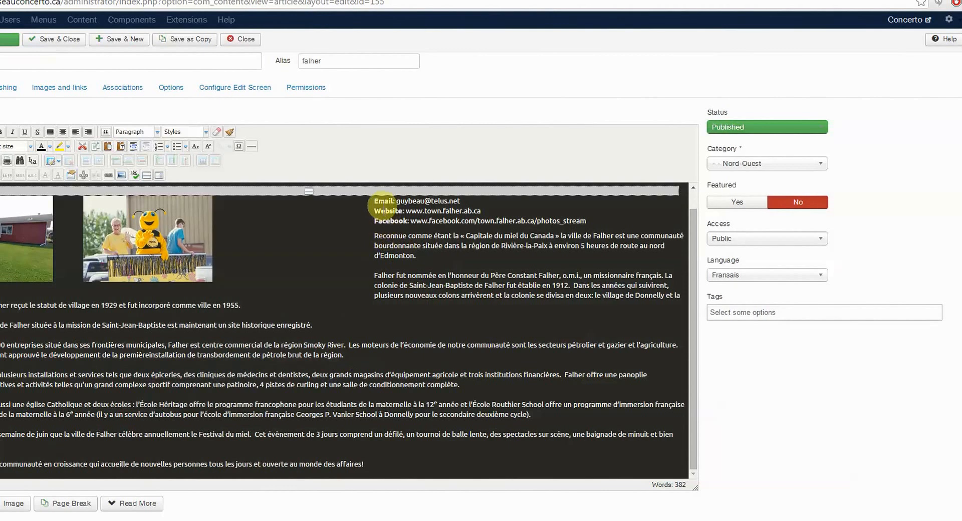
left_click(193, 385)
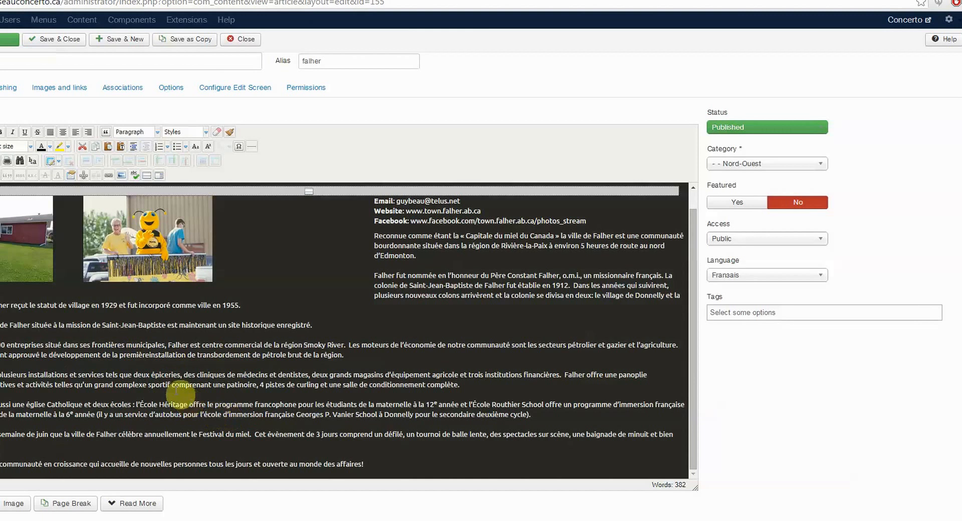
left_click(134, 385)
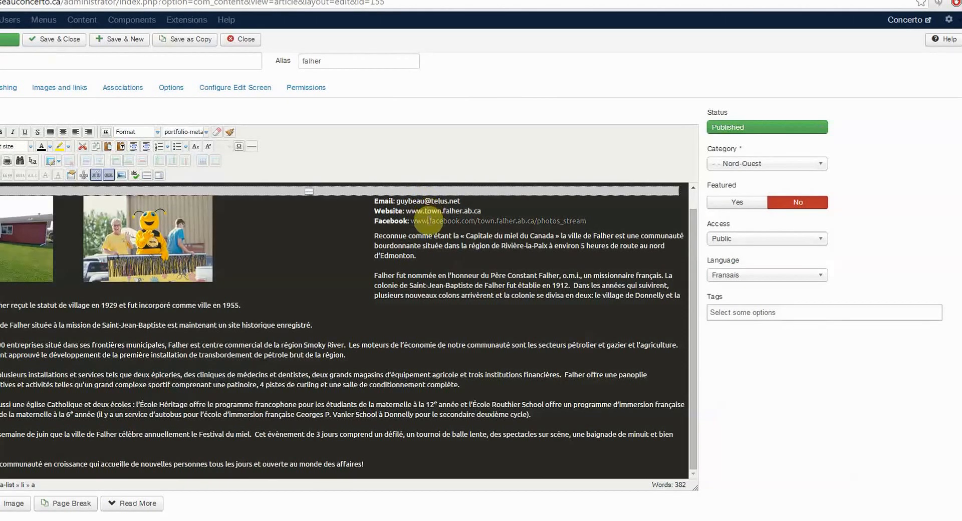
Step: Inspect the link settings of the town's website address in the article, select its URL and cancel the dialog
left_click(490, 219)
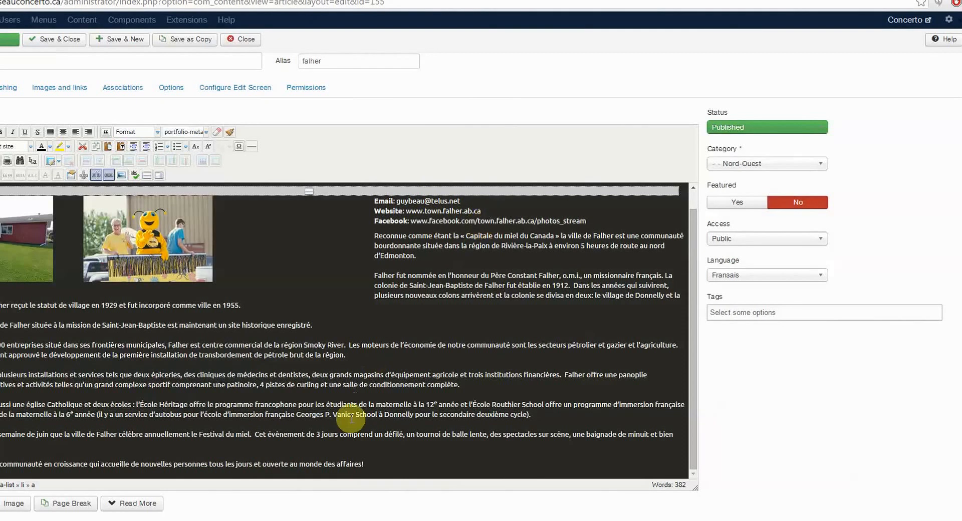
left_click(435, 210)
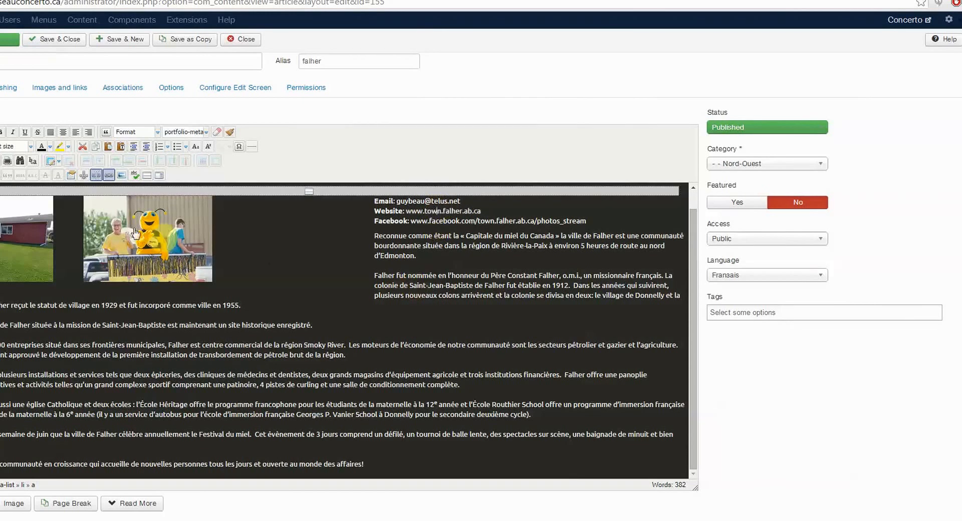
left_click(110, 175)
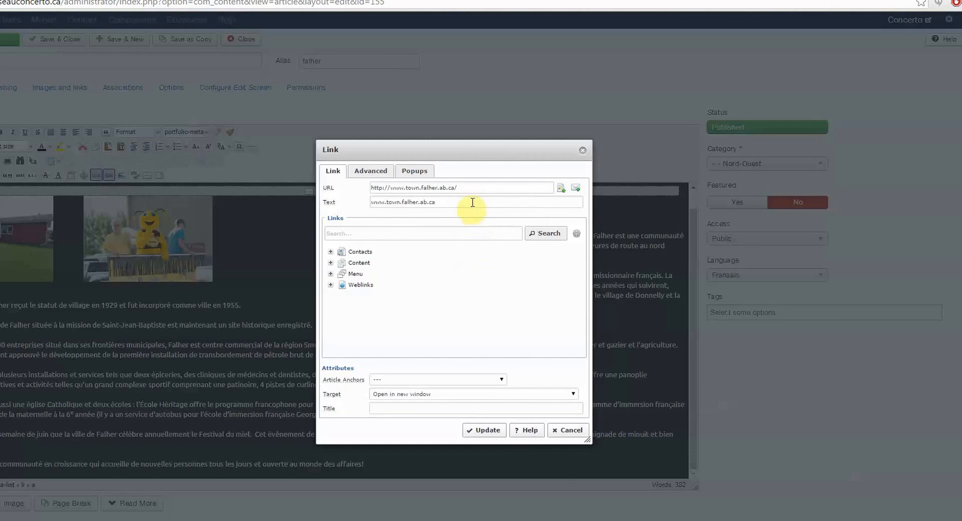
left_click_drag(468, 186, 371, 187)
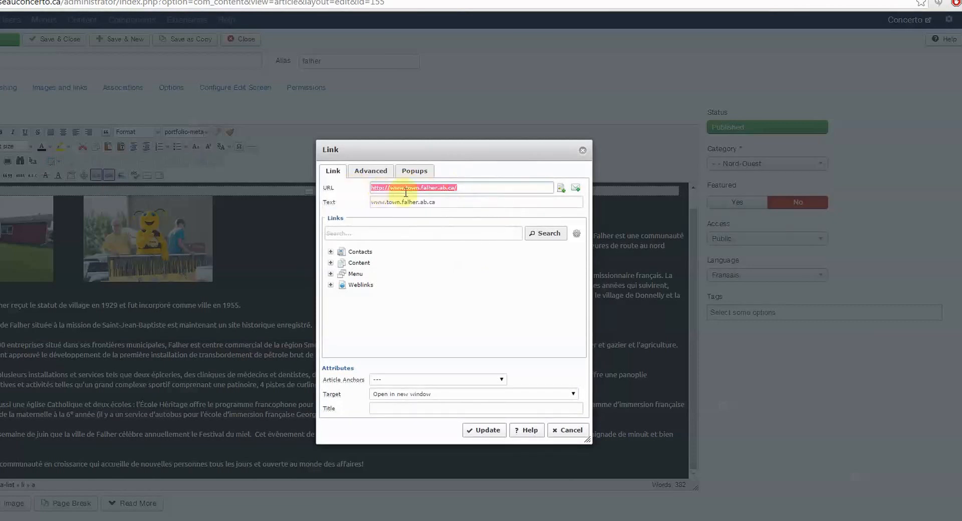
left_click(574, 431)
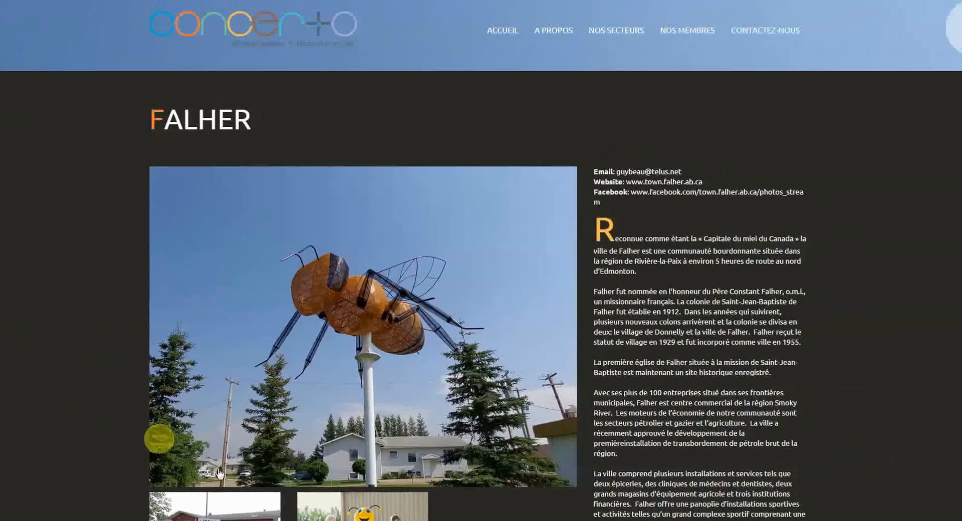
Step: Check the photos on the public Falher page, return to the article editor and open the image manager for inserting a picture
scroll(372, 434, "down", 2)
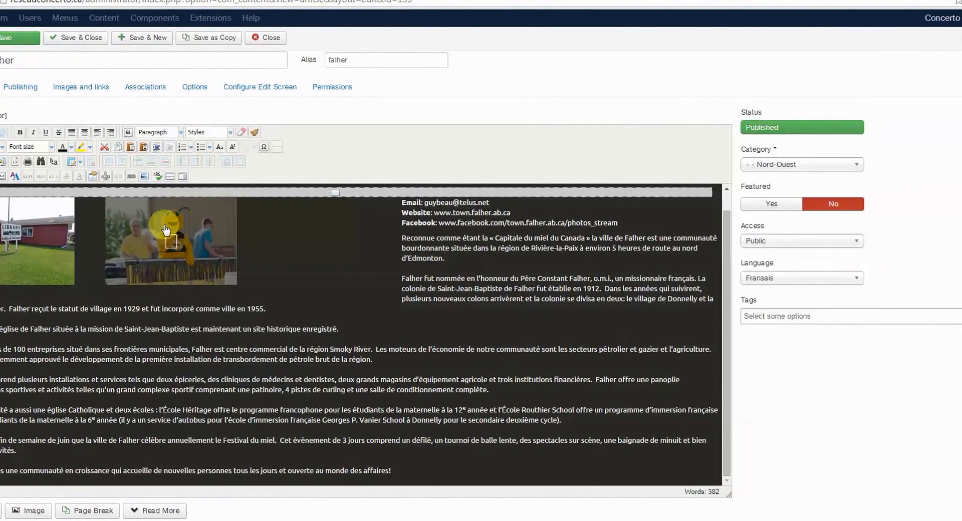
scroll(224, 326, "up", 3)
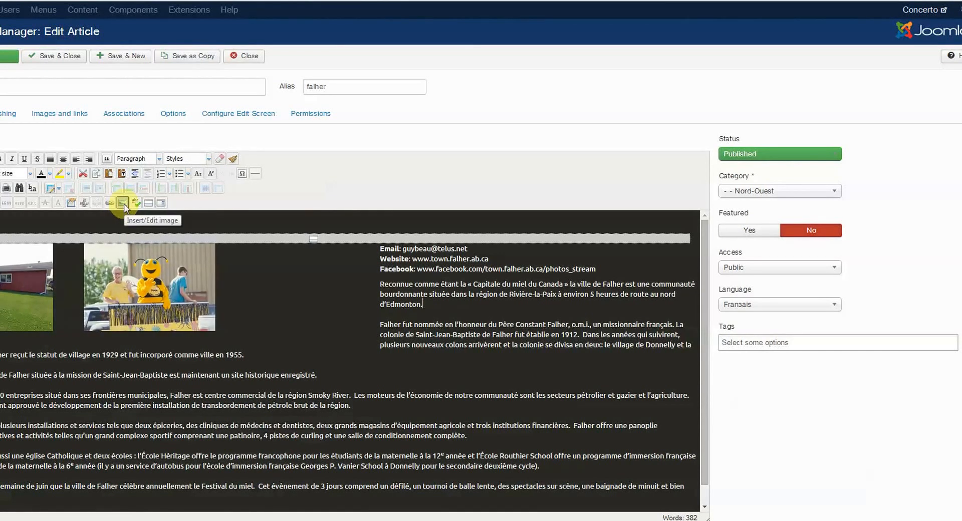
left_click(124, 203)
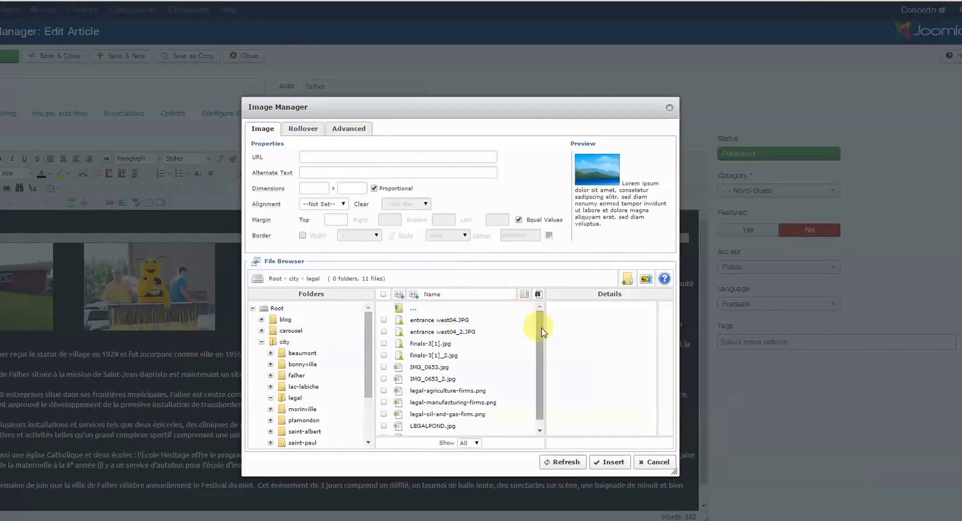
scroll(541, 327, "down", 1)
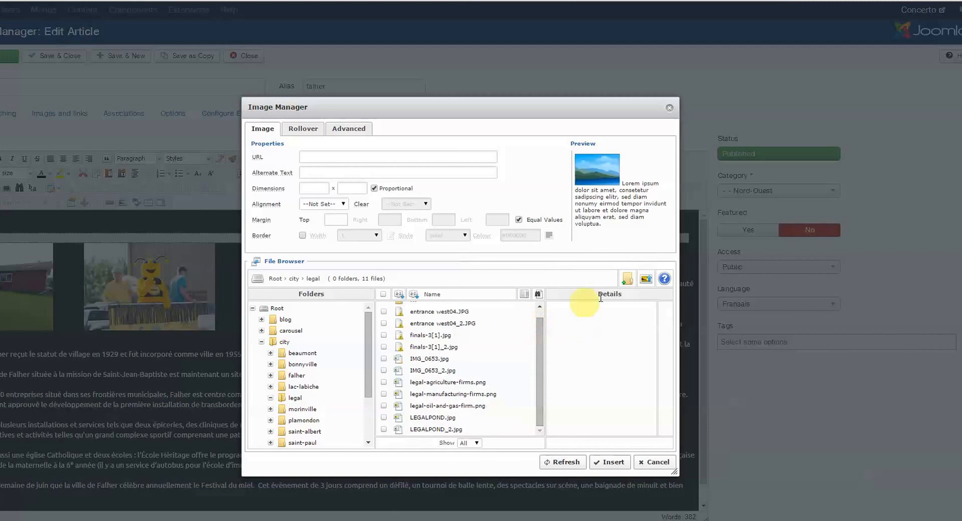
Step: Examine the image upload dialog and its local file browser, and close both without choosing a file
left_click(647, 280)
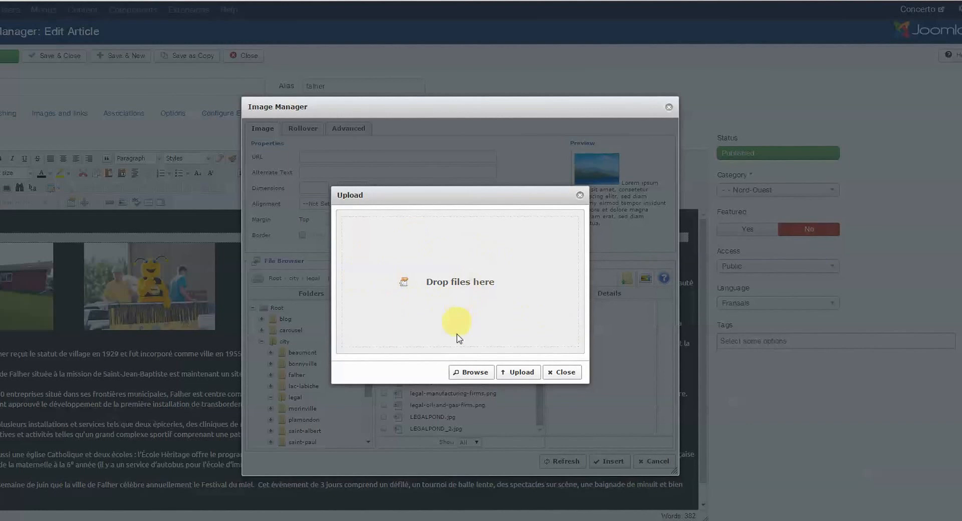
left_click(474, 370)
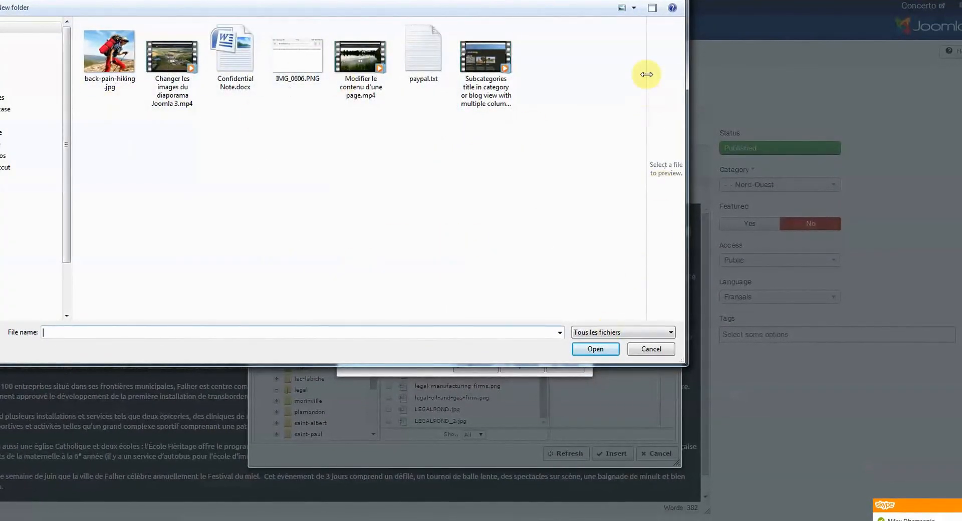
left_click(652, 349)
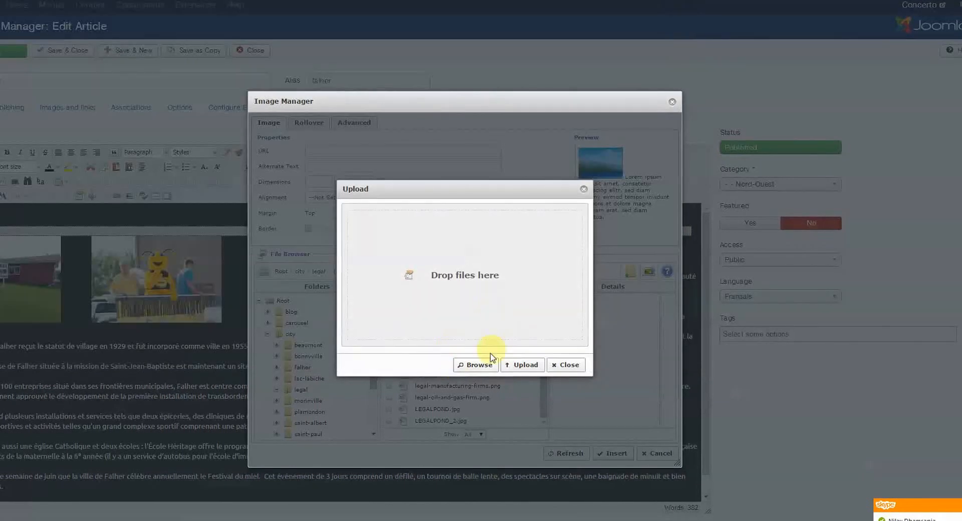
left_click(567, 365)
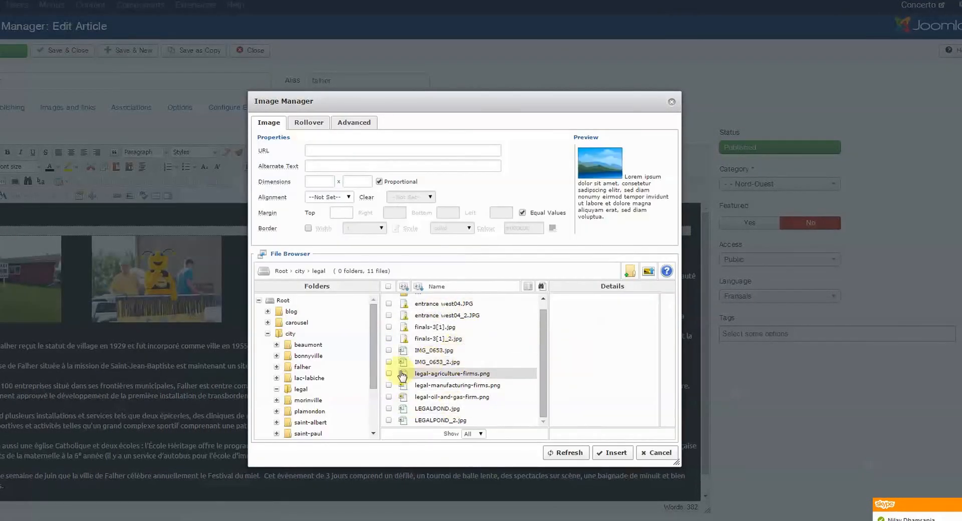
Step: Browse the image folders and open the falher folder inside city
scroll(542, 341, "up", 1)
scroll(543, 344, "down", 1)
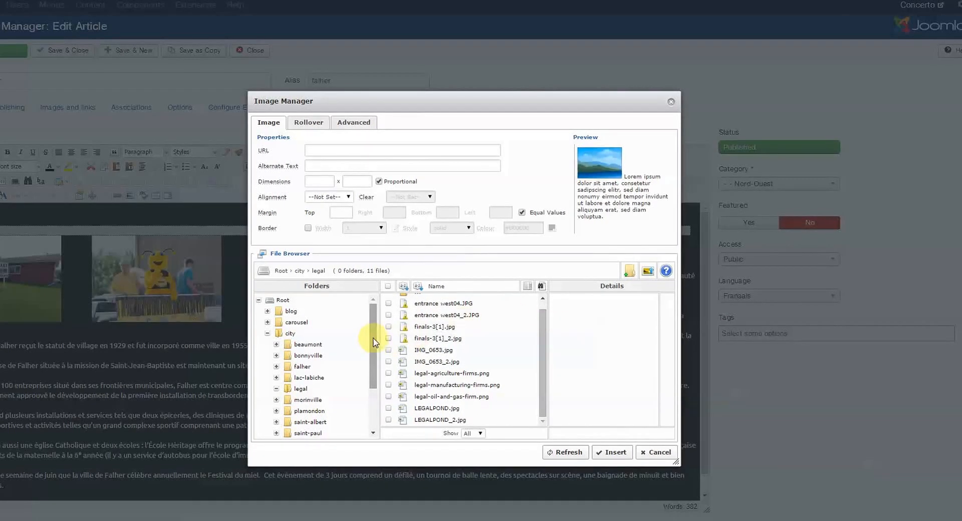
scroll(373, 343, "down", 1)
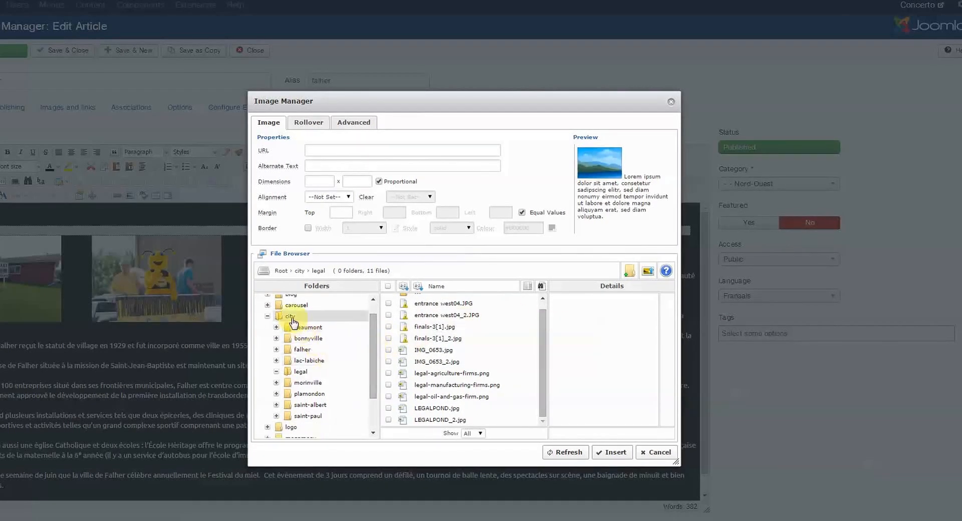
scroll(374, 331, "up", 1)
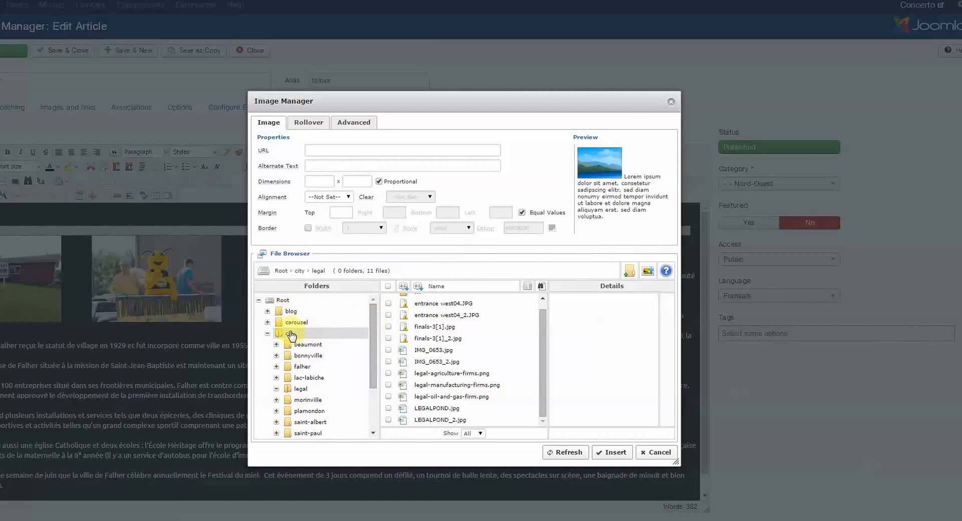
scroll(370, 338, "down", 2)
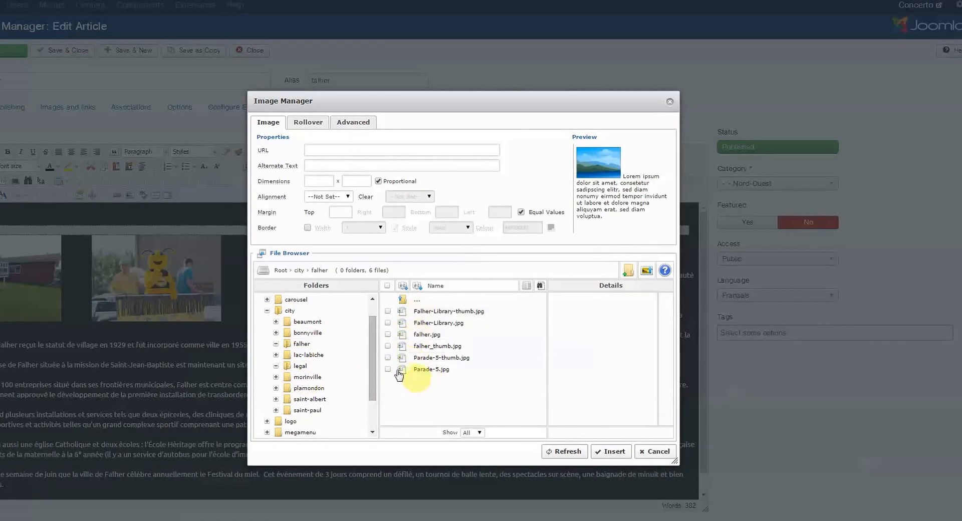
Step: Choose Falher-Library.jpg in the city/falher image folder and copy its complete image URL
left_click(303, 344)
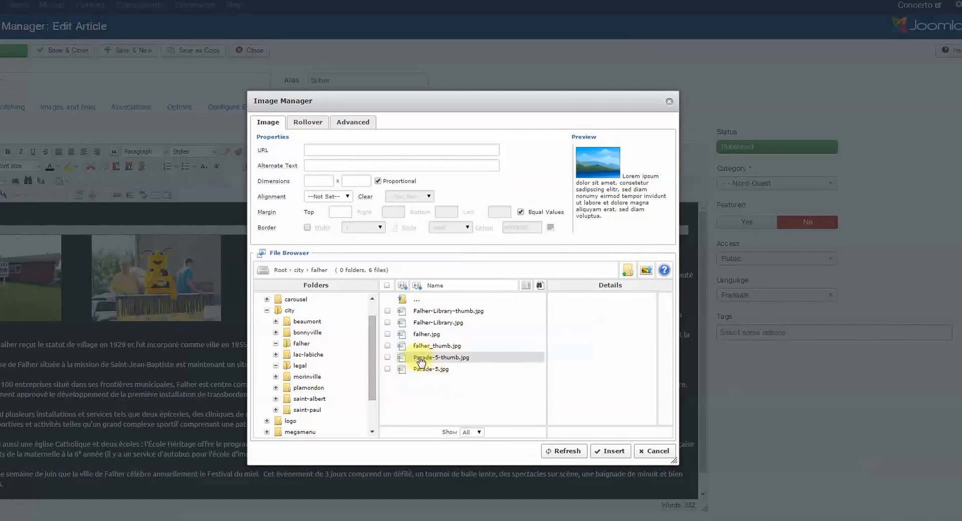
left_click(434, 335)
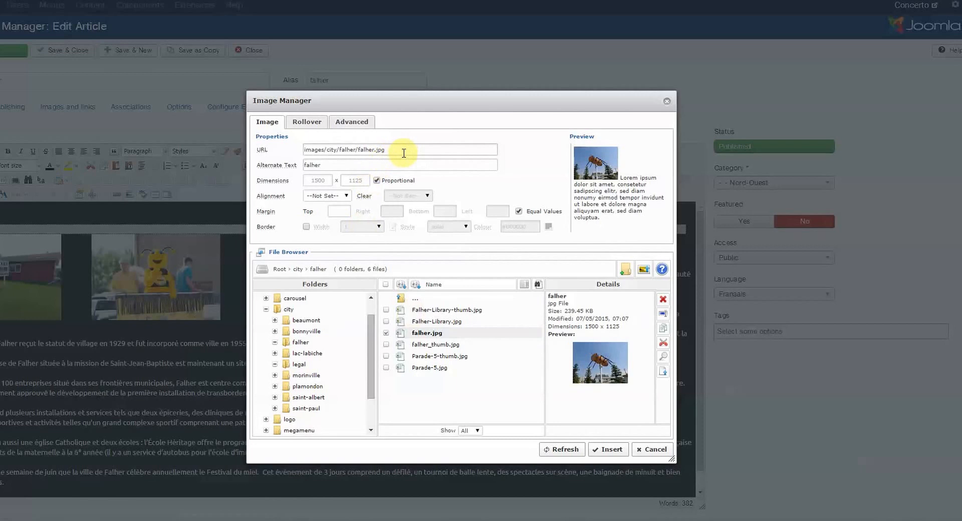
left_click(426, 322)
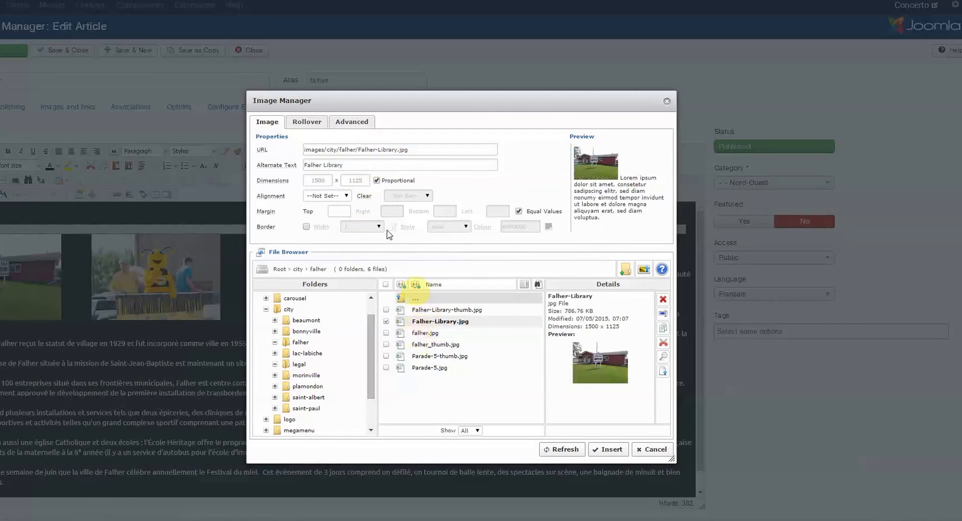
left_click_drag(407, 150, 331, 145)
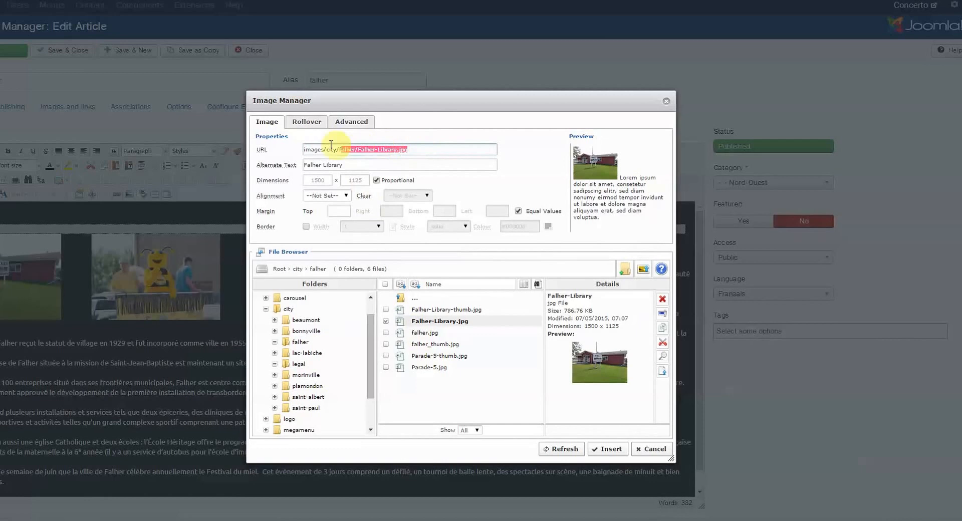
left_click(385, 155)
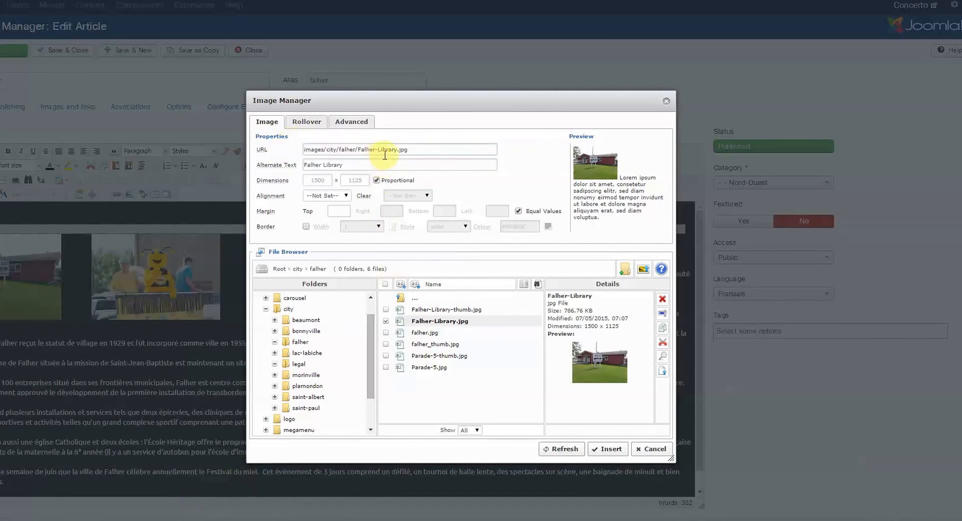
left_click_drag(428, 147, 223, 151)
key("ctrl+c")
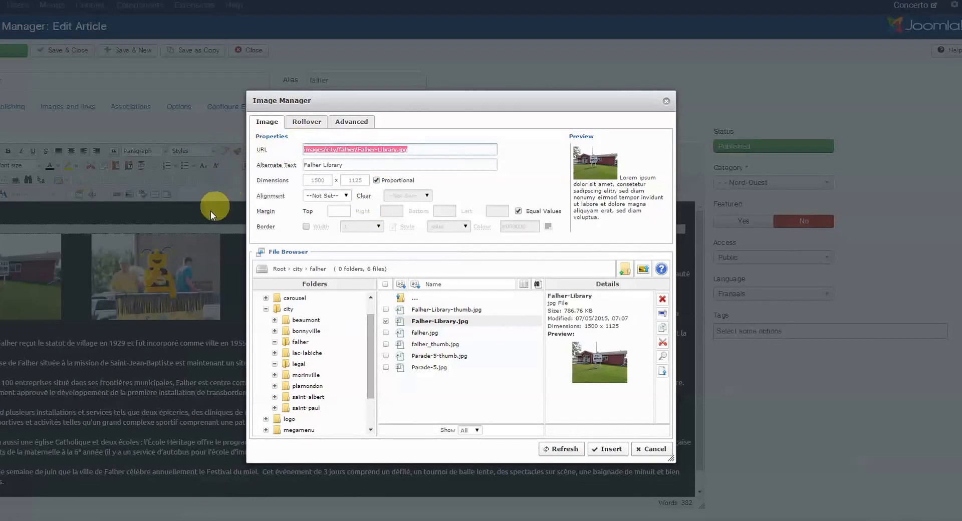
Step: Paste the image URL into a new Notepad document placed beside the article, and cancel the Image Manager
left_click(0, 520)
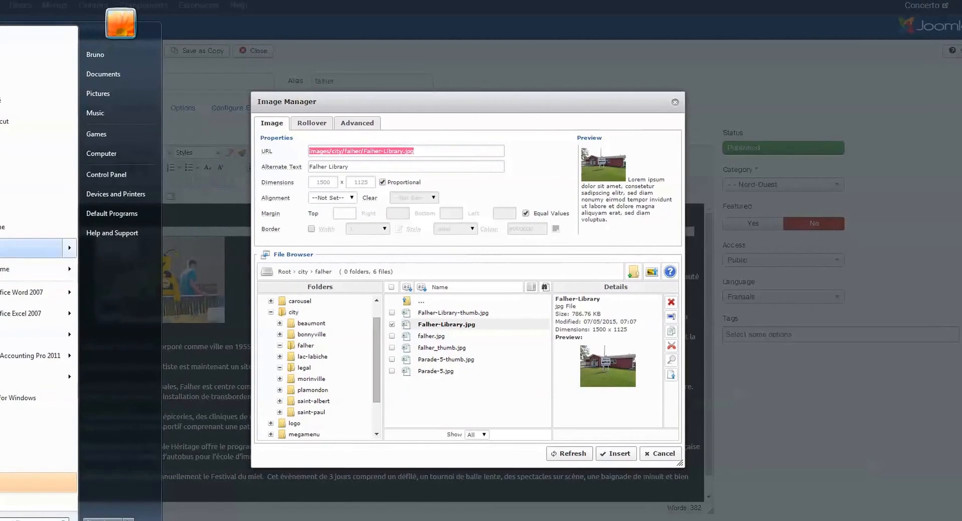
left_click(15, 247)
left_click_drag(177, 40, 767, 18)
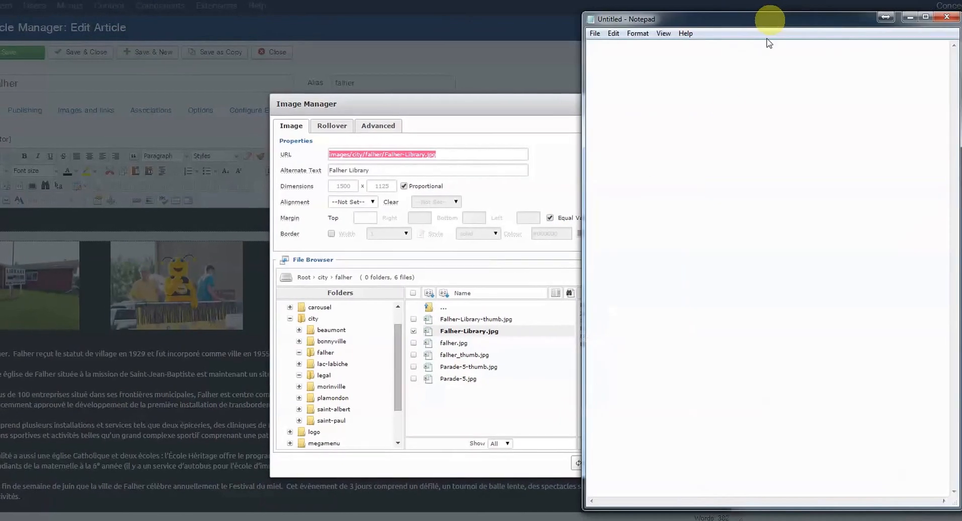
key("ctrl+v")
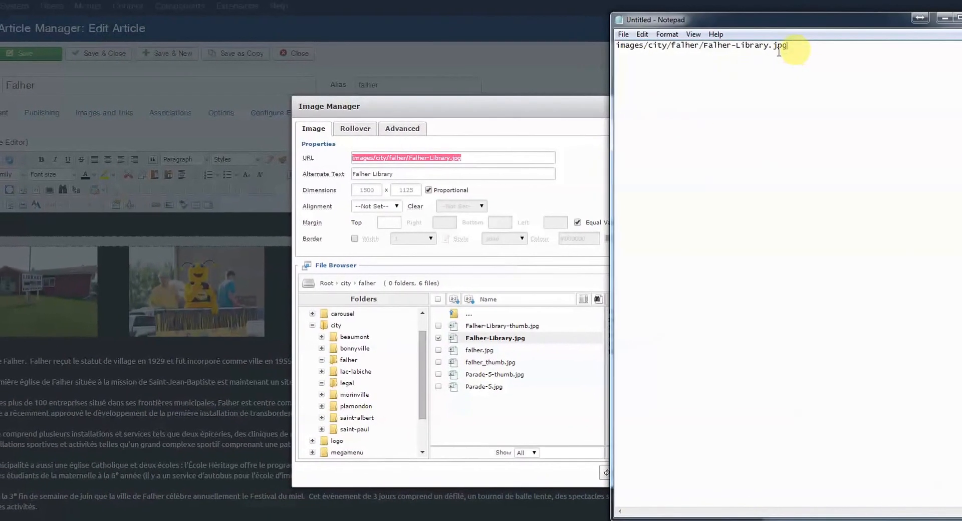
left_click(479, 116)
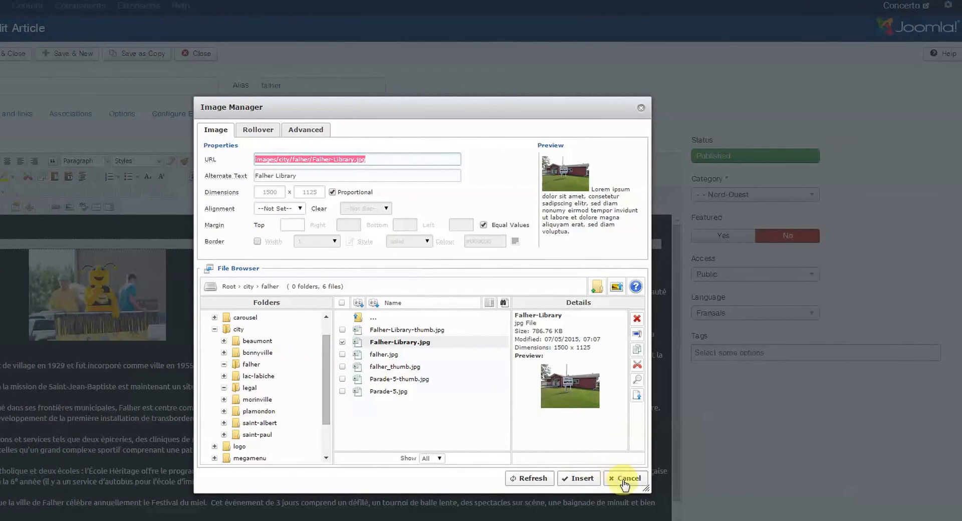
left_click(625, 479)
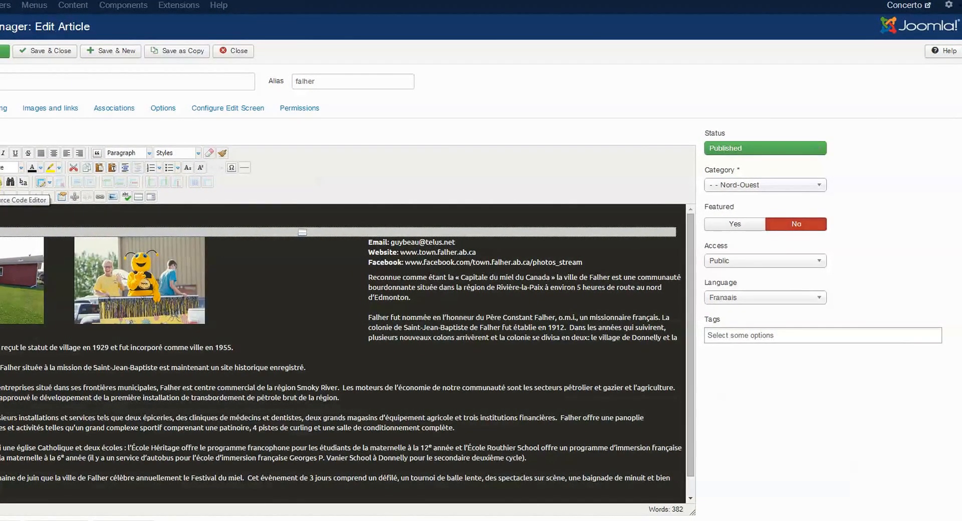
Step: Show the article's source code and copy the complete list item of the Parade-5.jpg image
left_click(10, 196)
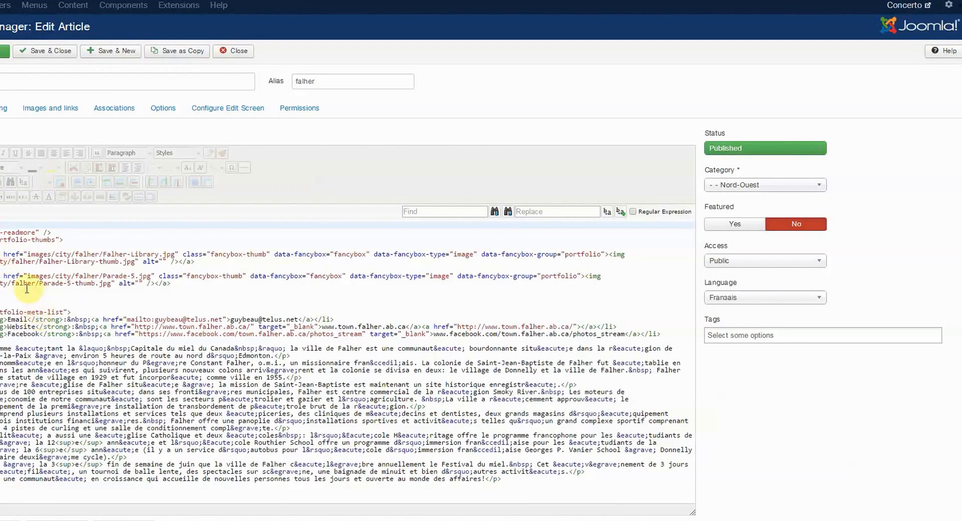
left_click(6, 287)
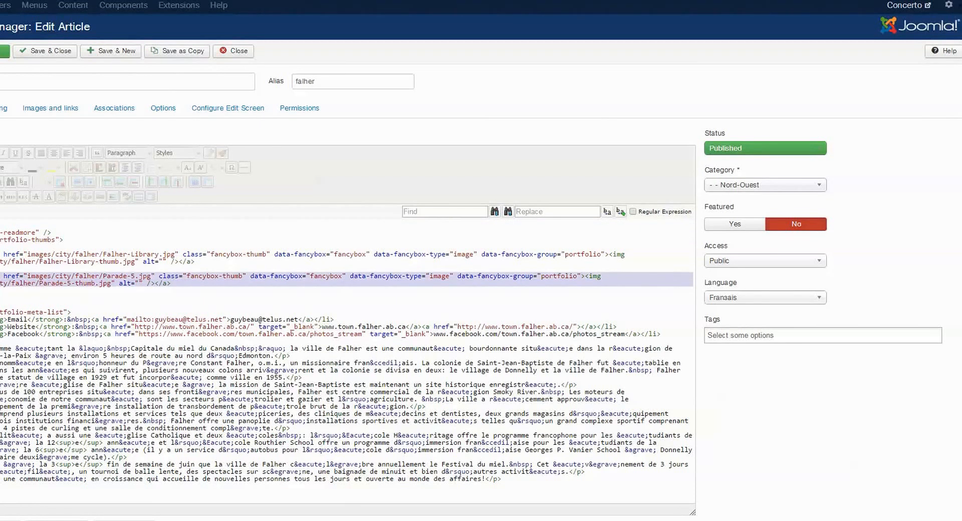
left_click(1, 284)
left_click_drag(1, 277, 0, 277)
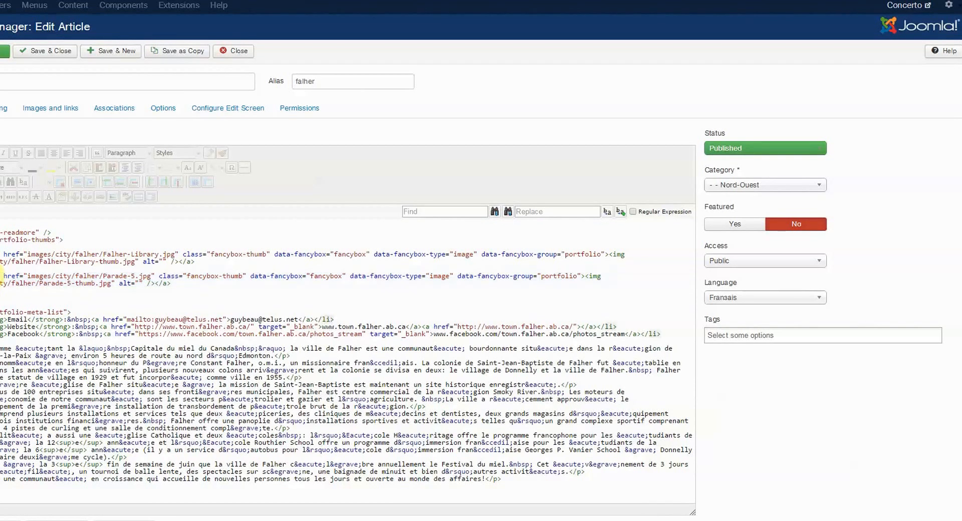
double_click(0, 292)
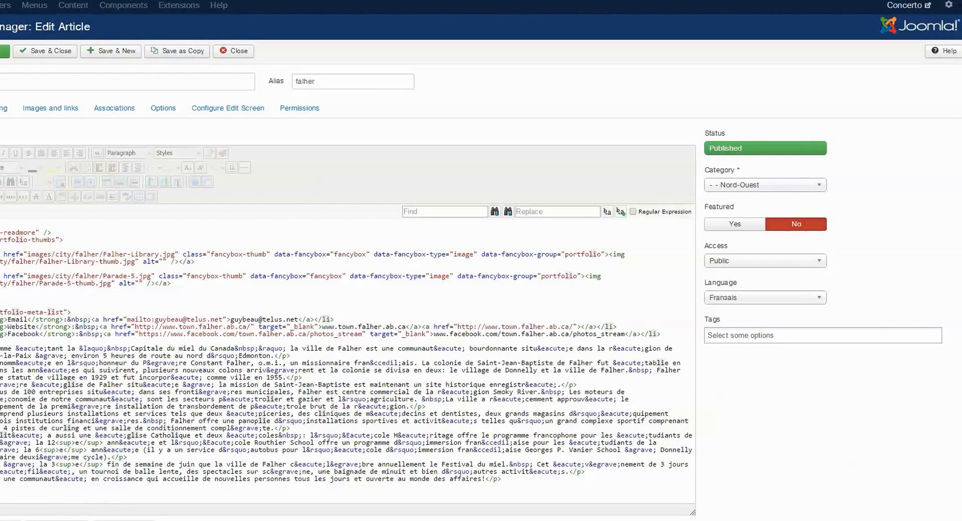
left_click(3, 299)
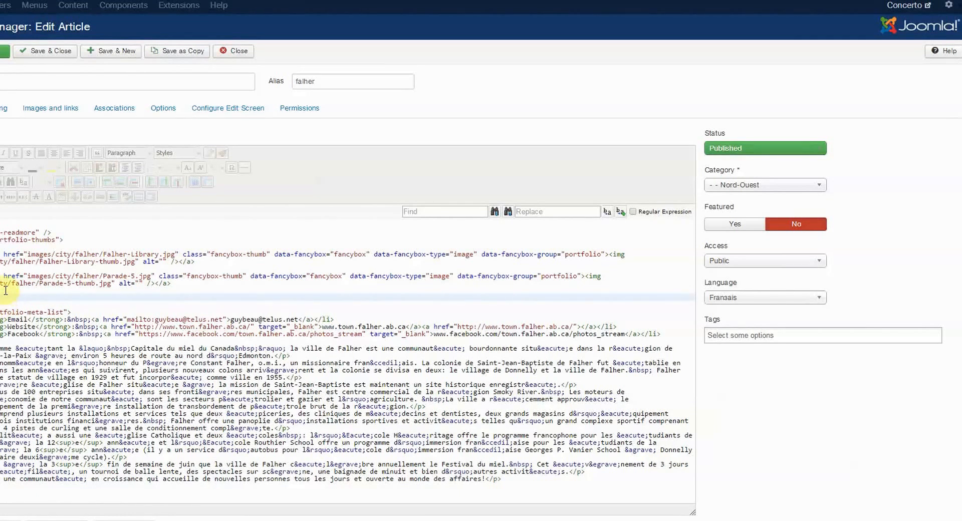
left_click_drag(6, 291, 0, 276)
key("ctrl+c")
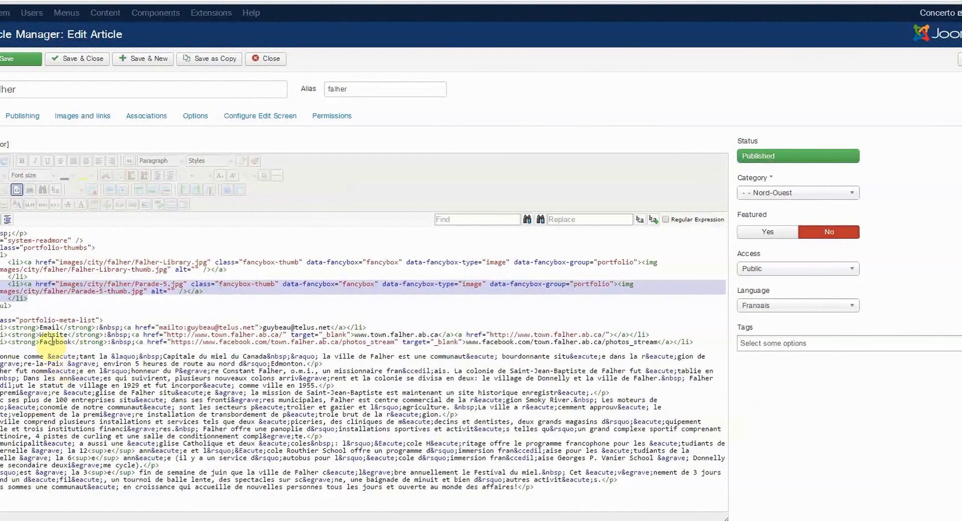
Step: Paste the copied list item after the last image in the portfolio-thumbs list and align its indentation with the others
left_click(39, 299)
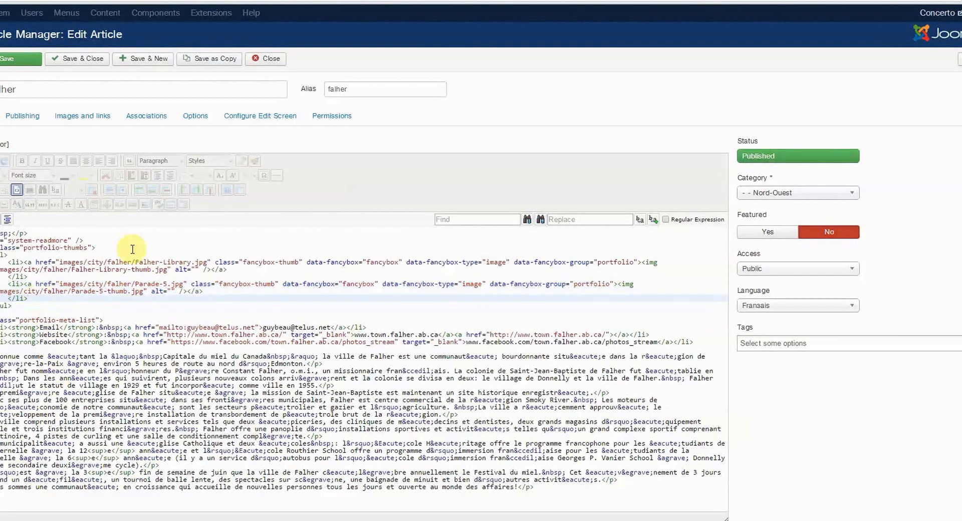
key("ctrl+v")
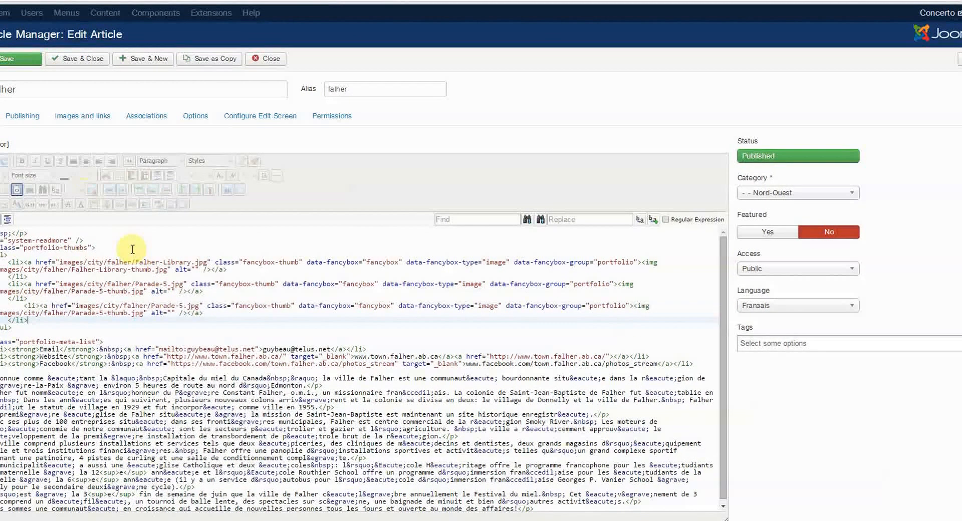
key("Up")
key("BackSpace")
key("BackSpace")
key("BackSpace")
key("BackSpace")
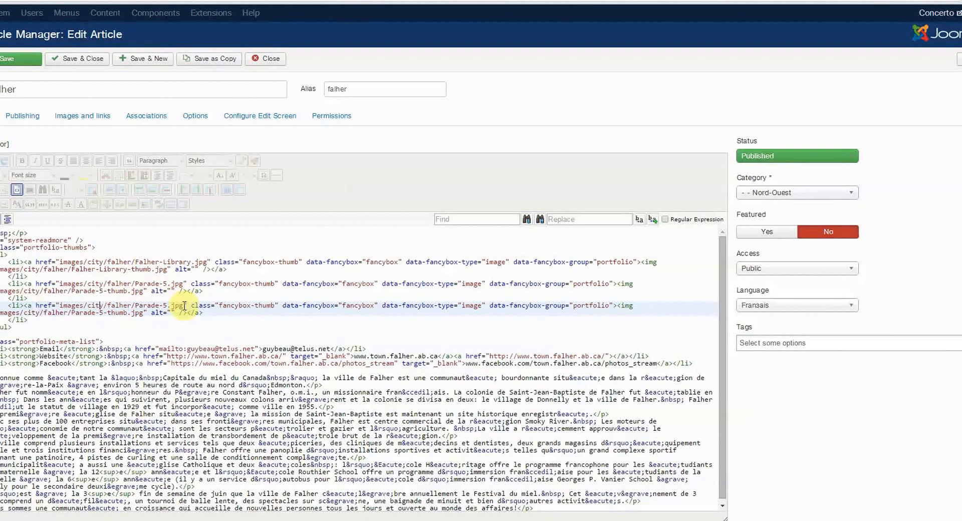
Step: Point out the full-size image path and the thumbnail file name in the duplicated list item
left_click_drag(185, 306, 165, 303)
left_click_drag(80, 302, 59, 304)
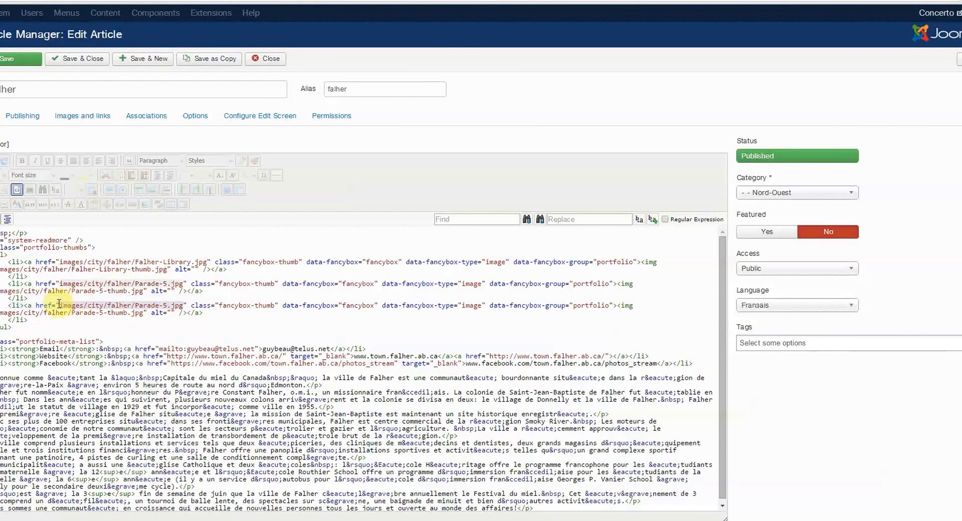
left_click(232, 315)
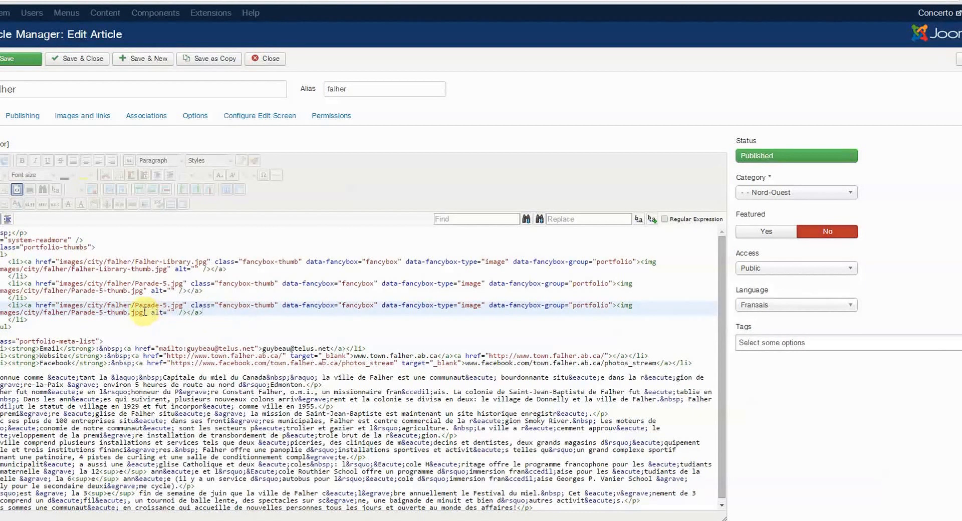
left_click_drag(145, 312, 90, 311)
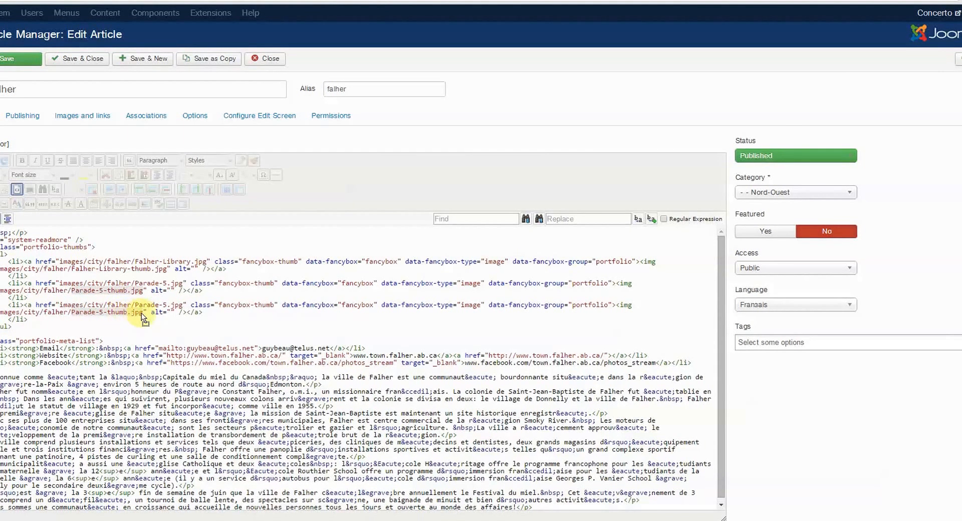
left_click(141, 313)
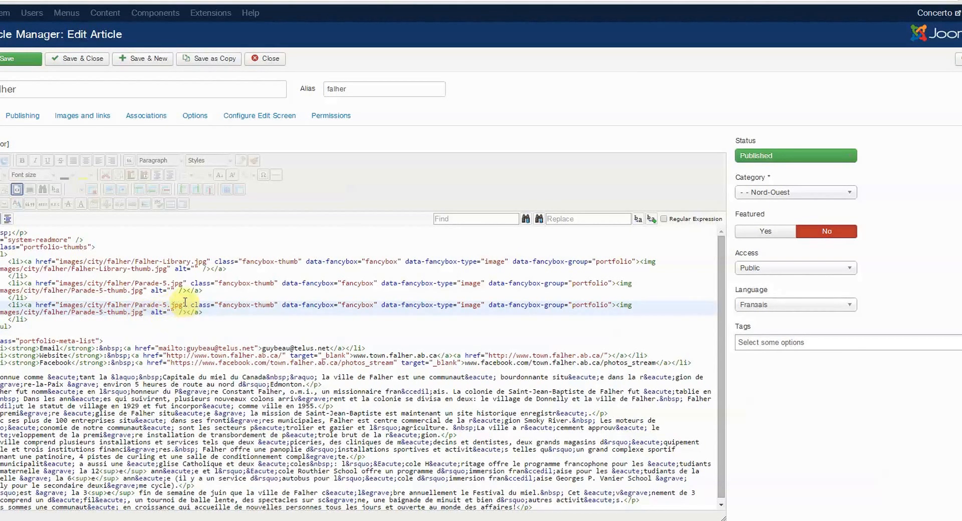
Step: Switch to the public Falher page, view the enlarged parade photo and close it
left_click(40, 2)
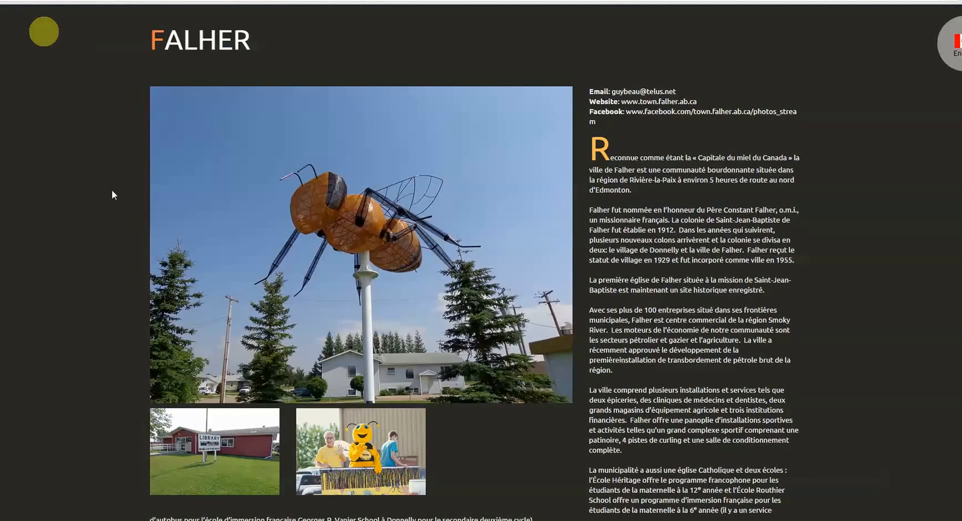
left_click(386, 451)
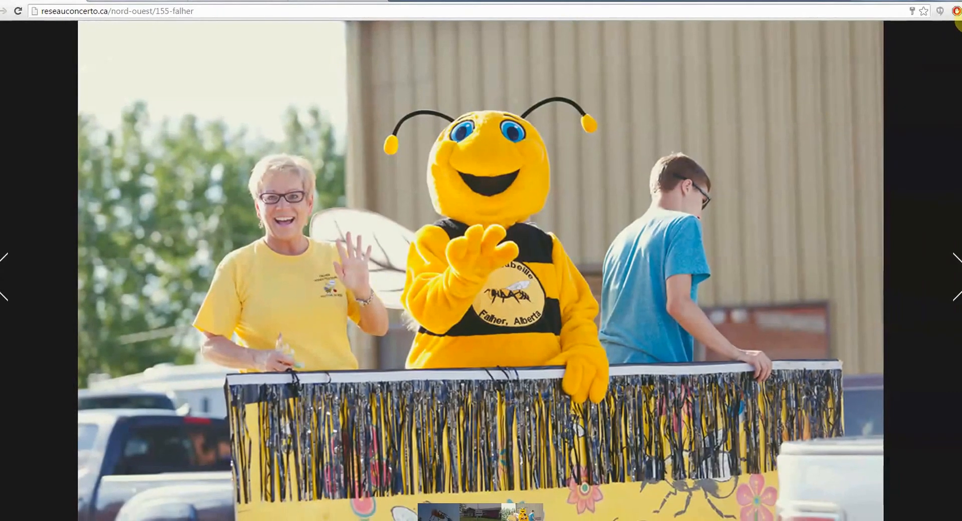
left_click(354, 423)
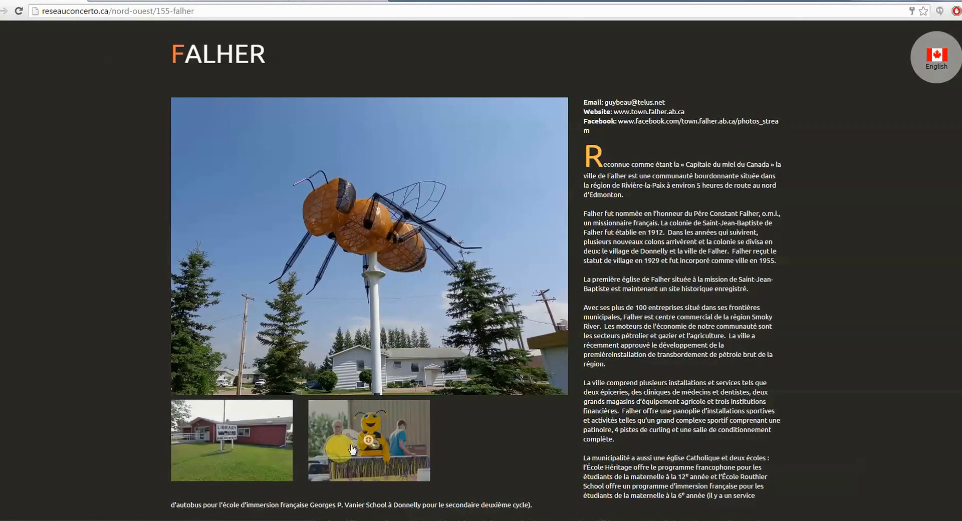
Step: Inspect the parade thumbnail's HTML element, expand its link and examine the full-size and thumbnail image paths
right_click(380, 423)
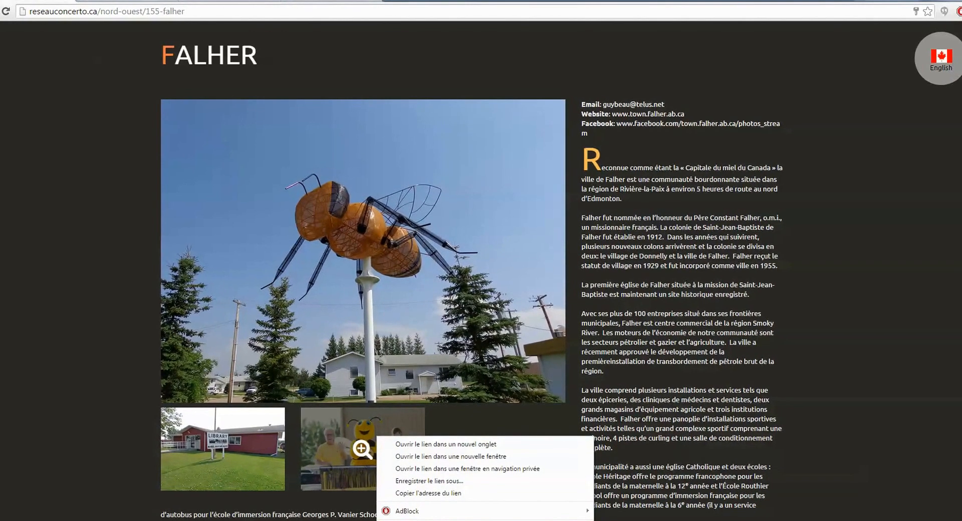
left_click(426, 518)
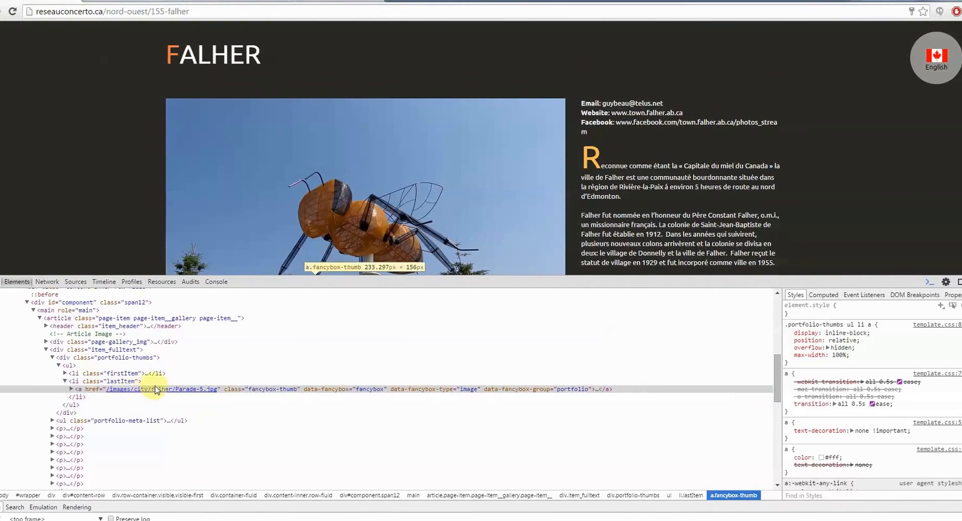
left_click(72, 389)
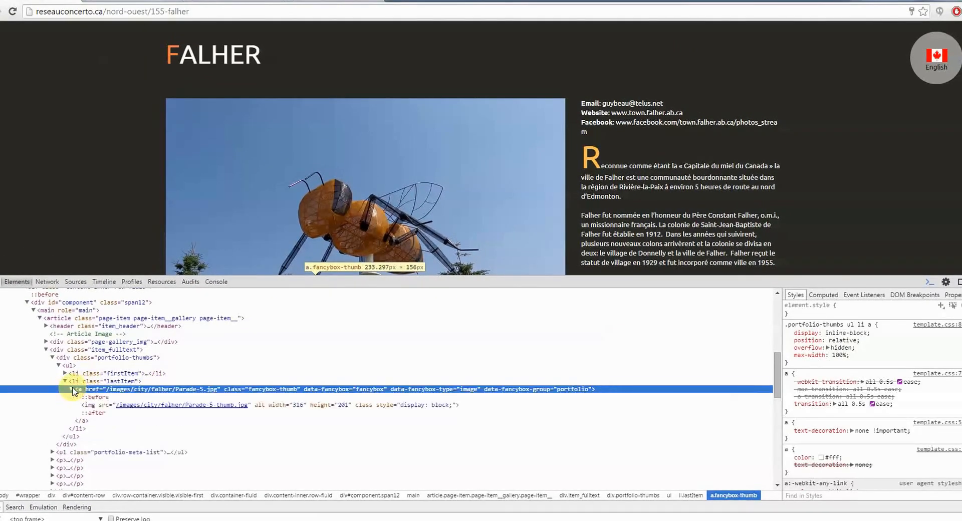
double_click(170, 390)
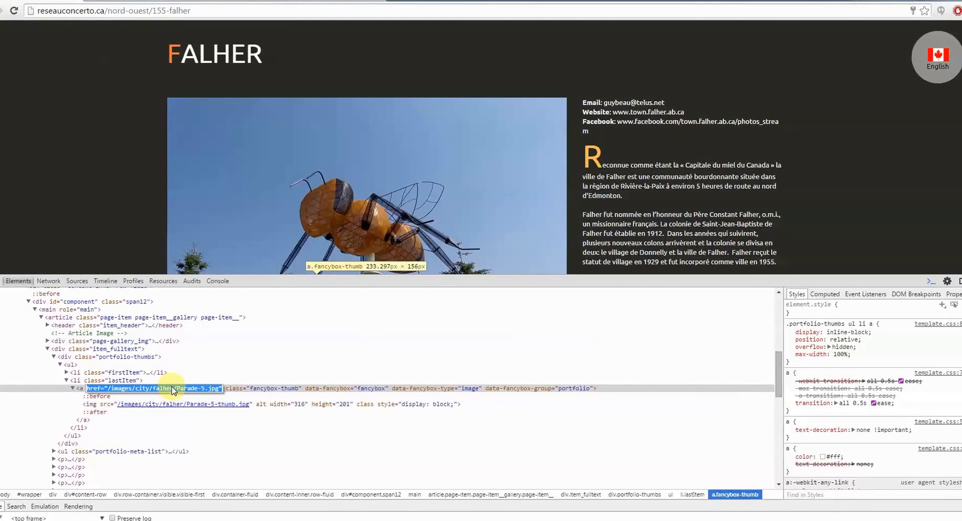
left_click(126, 227)
Step: Inspect the parade thumbnail's element again with the developer tools resized, and move the local images folder window out of view
scroll(125, 227, "down", 4)
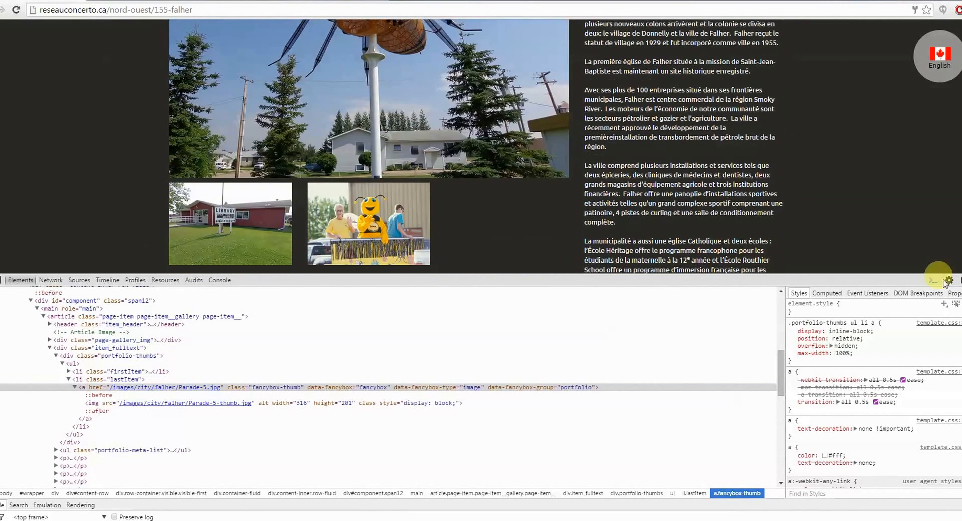
left_click_drag(865, 274, 864, 405)
right_click(376, 221)
left_click(423, 316)
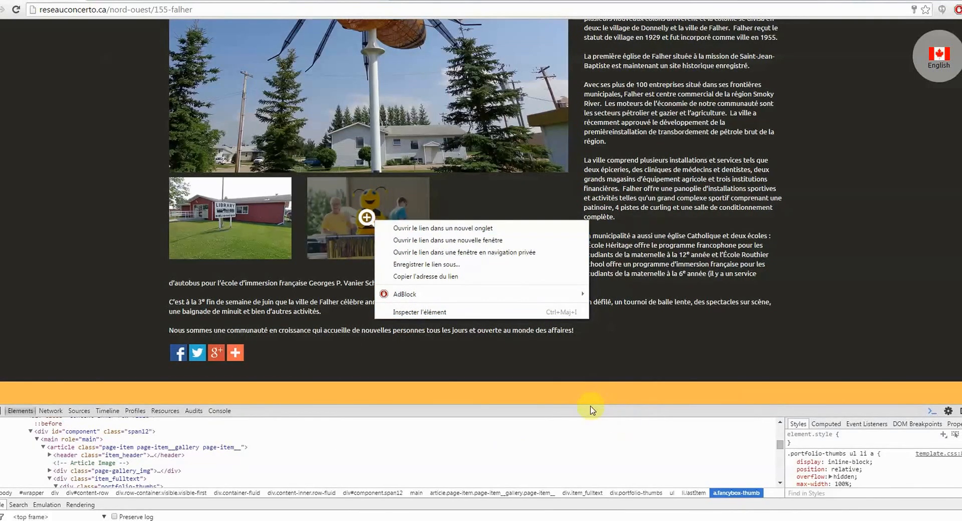
left_click_drag(588, 406, 600, 327)
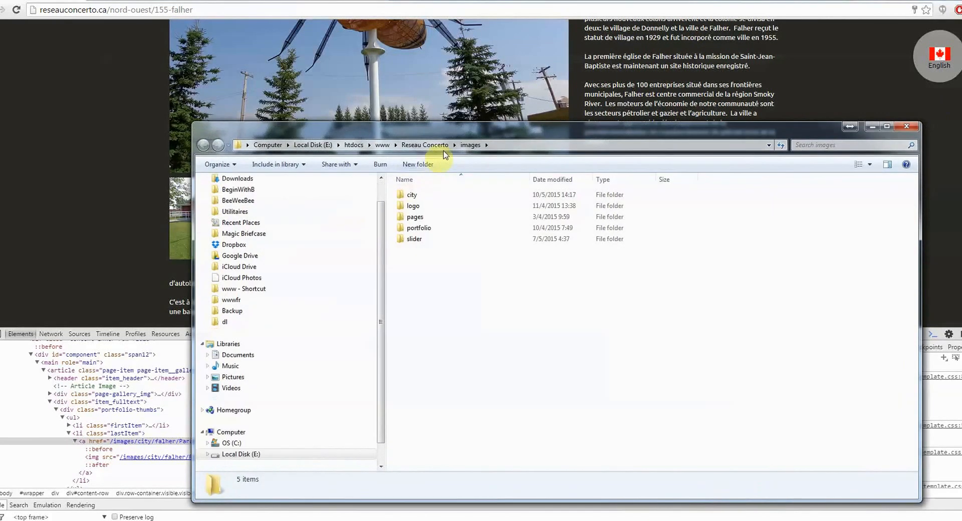
left_click_drag(457, 134, 961, 117)
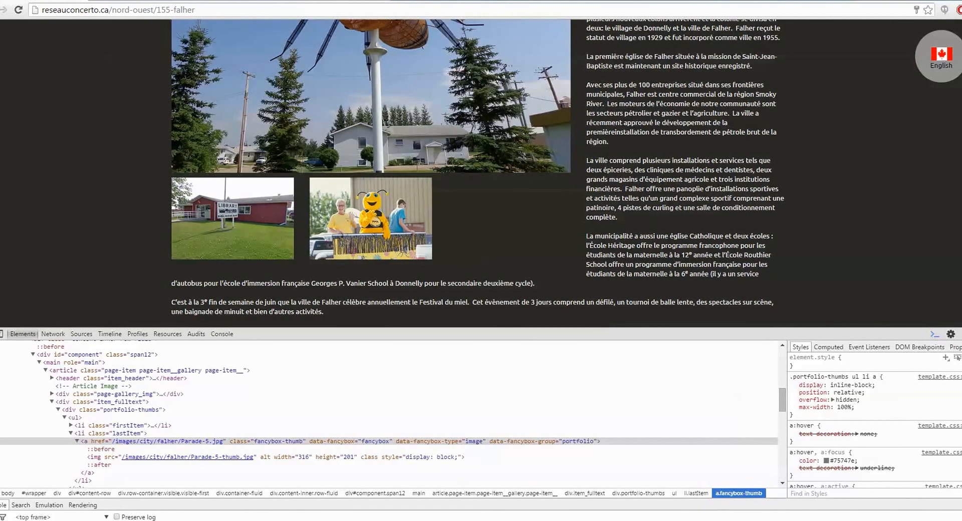
Step: Close the developer tools, return to the article source and highlight the full-size image path in the third gallery list item
left_click(961, 335)
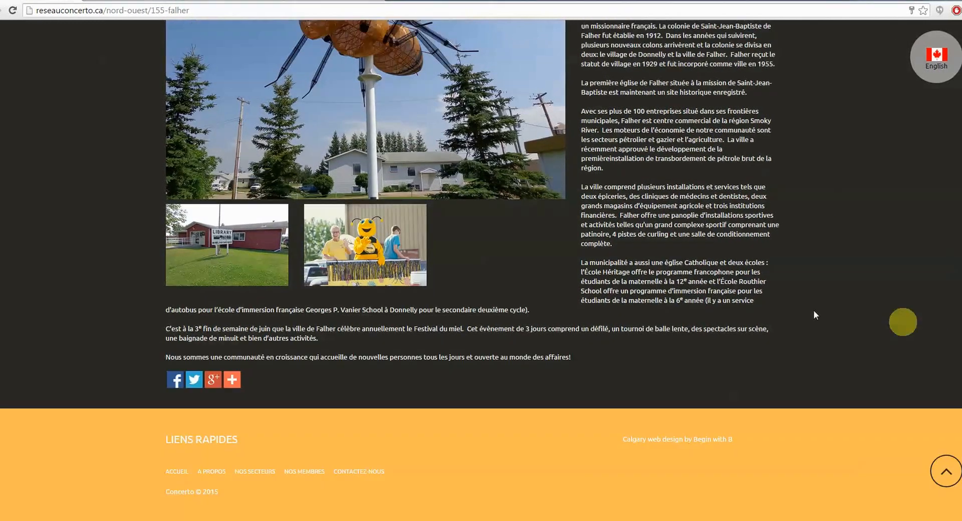
left_click(135, 0)
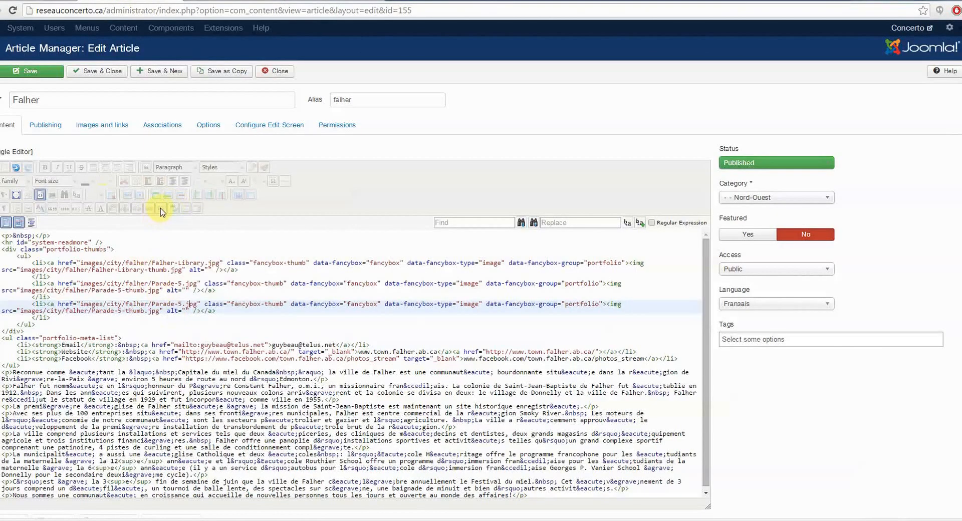
left_click(168, 276)
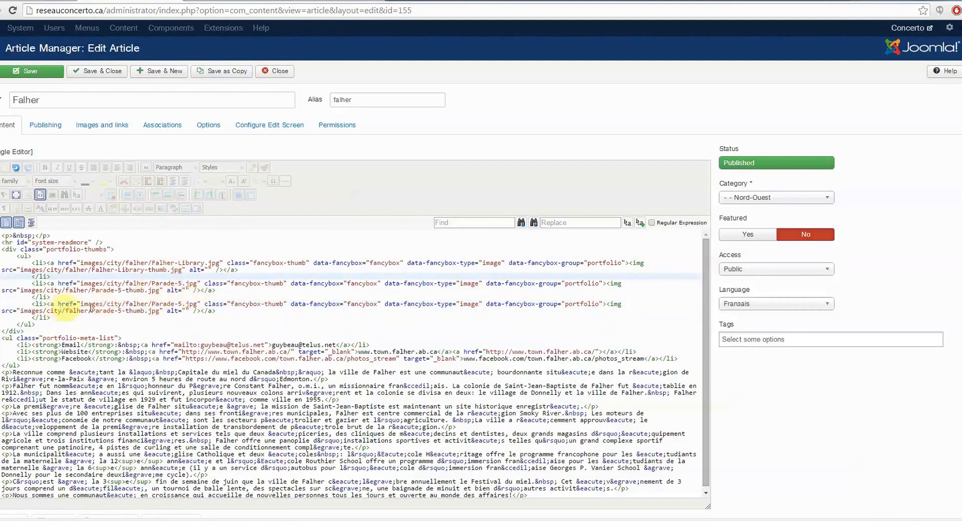
left_click(176, 306)
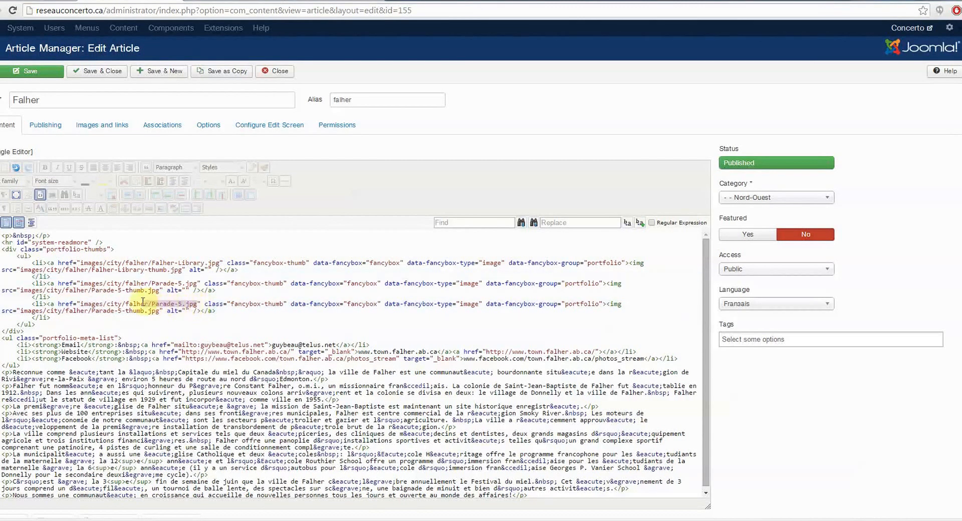
left_click_drag(115, 304, 91, 304)
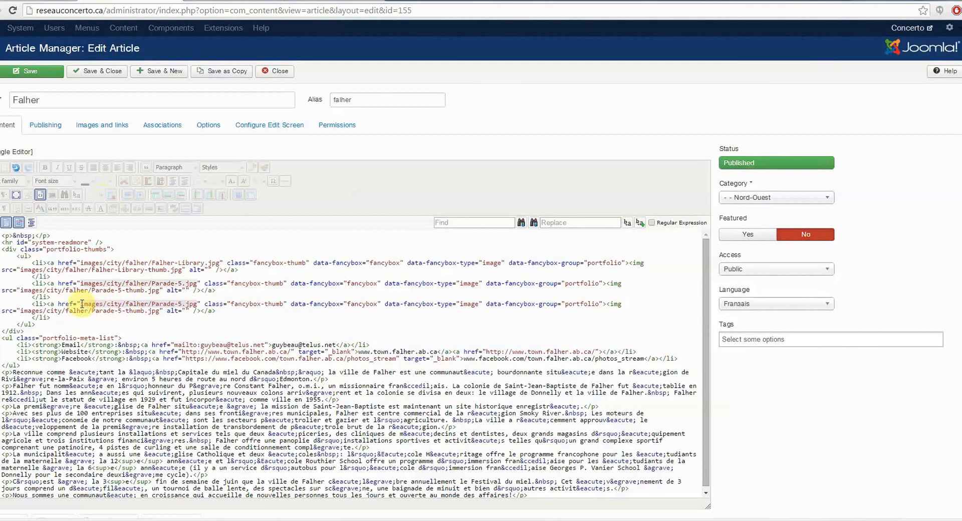
Step: Switch to Notepad and duplicate the library image path on a second line, changed to images/city/falher/Falher-Library-thumb.jpg
left_click(361, 520)
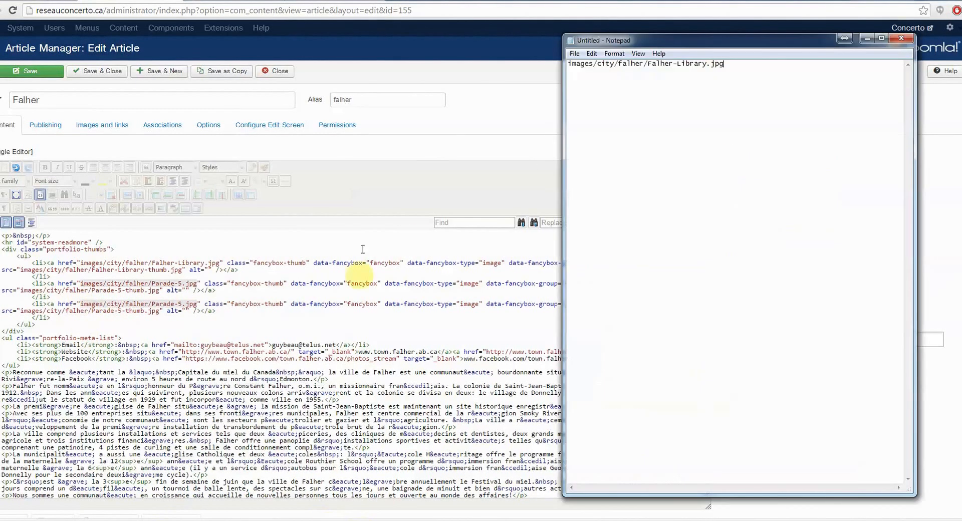
left_click_drag(731, 75, 505, 60)
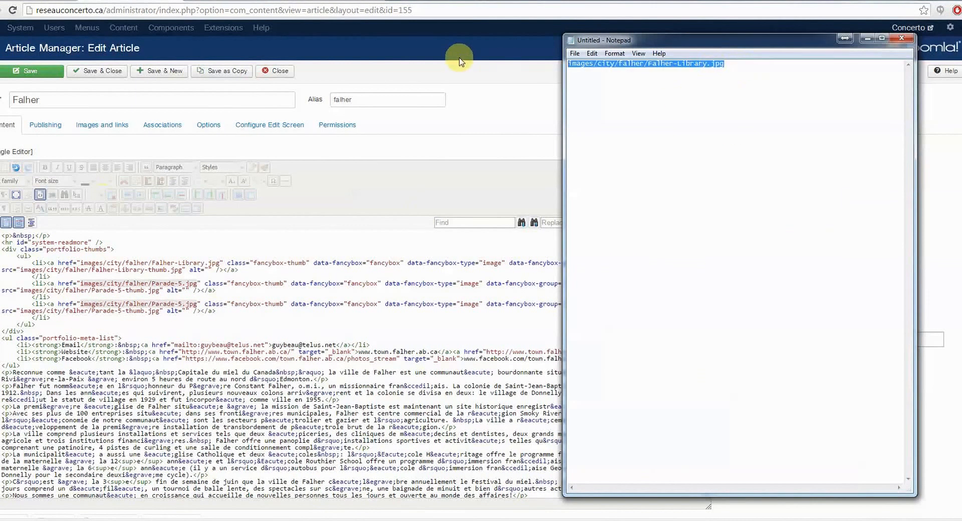
key("ctrl+c")
key("End")
key("Return")
key("ctrl+v")
key("Left")
key("Left")
key("Left")
key("Left")
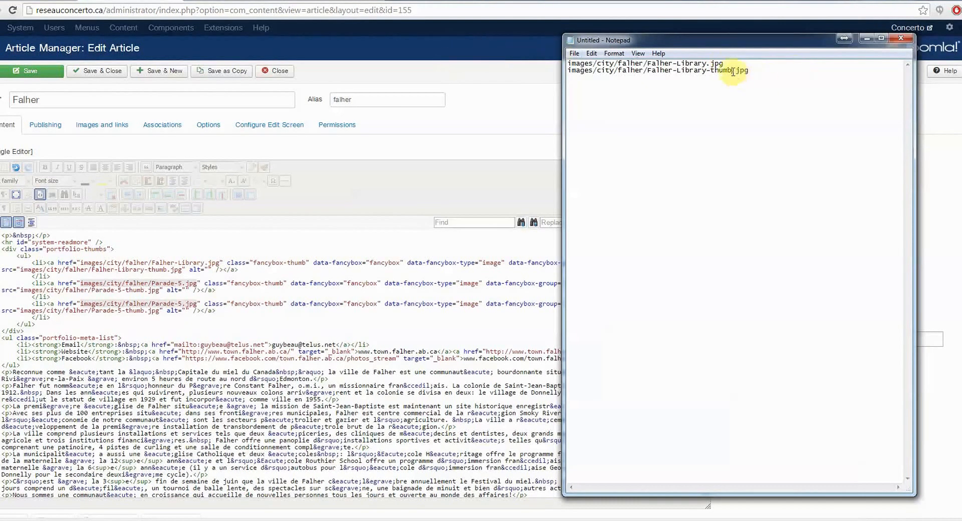
Step: Replace the full-size image path in the third gallery list item with images/city/falher/Falher-Library.jpg from Notepad
left_click(352, 333)
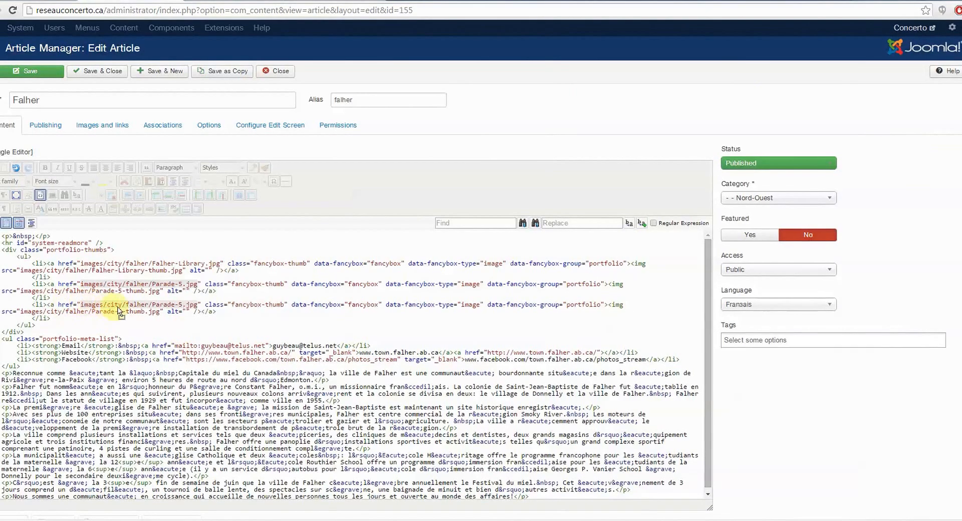
left_click(82, 303)
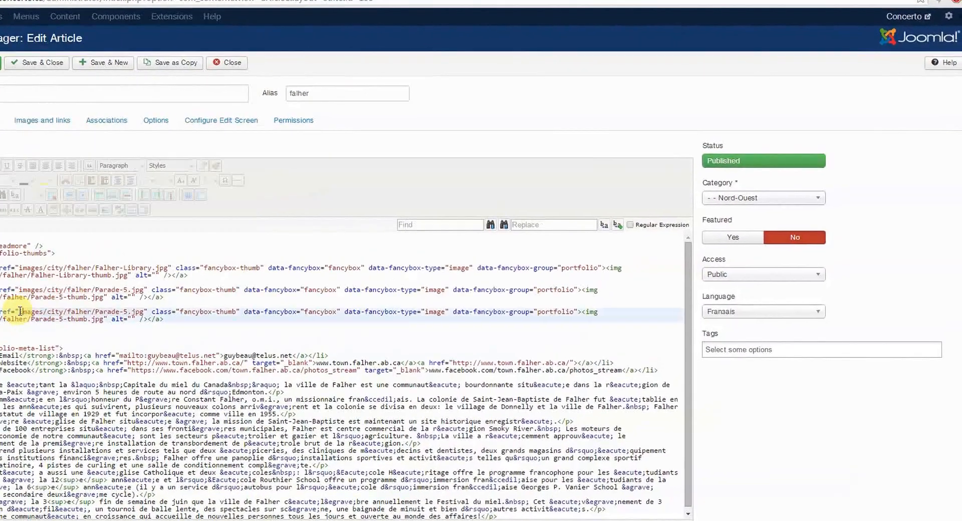
key("alt+Tab")
left_click_drag(780, 69, 612, 68)
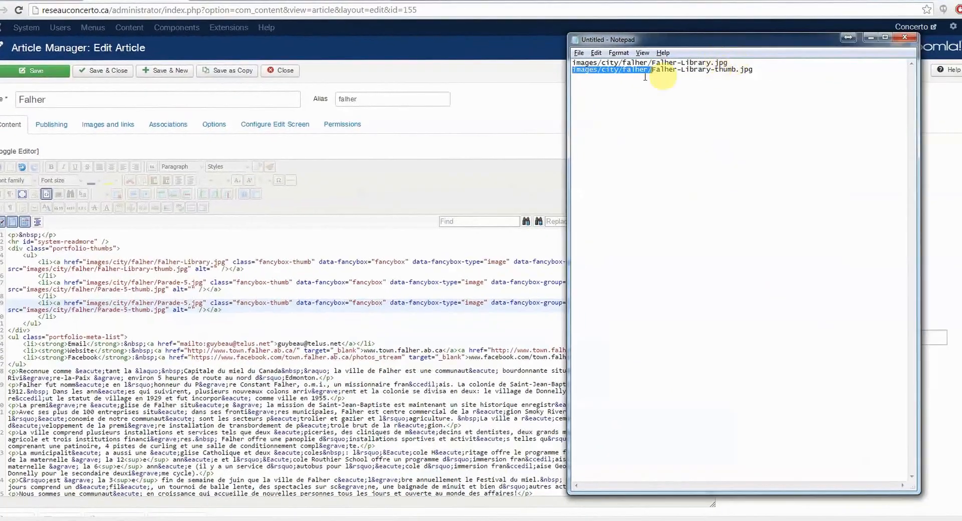
key("alt+Tab")
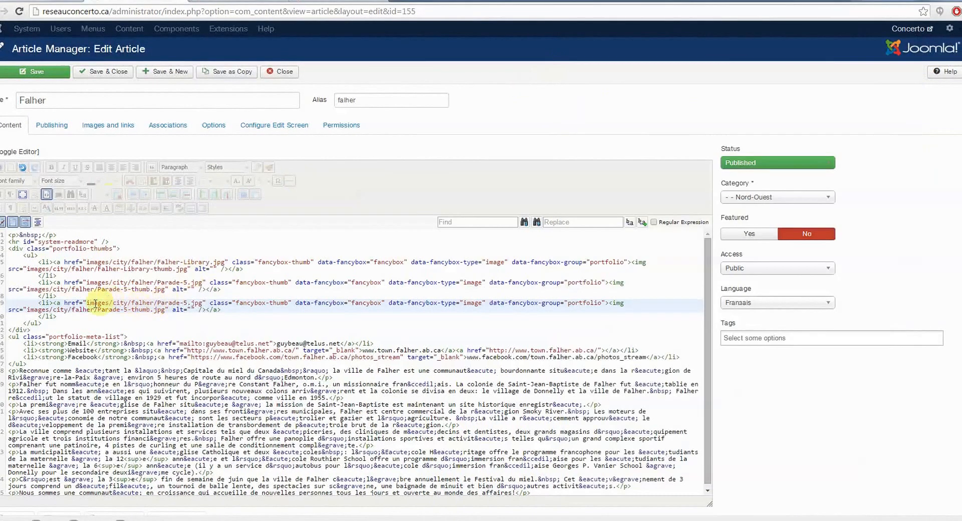
left_click_drag(86, 302, 197, 302)
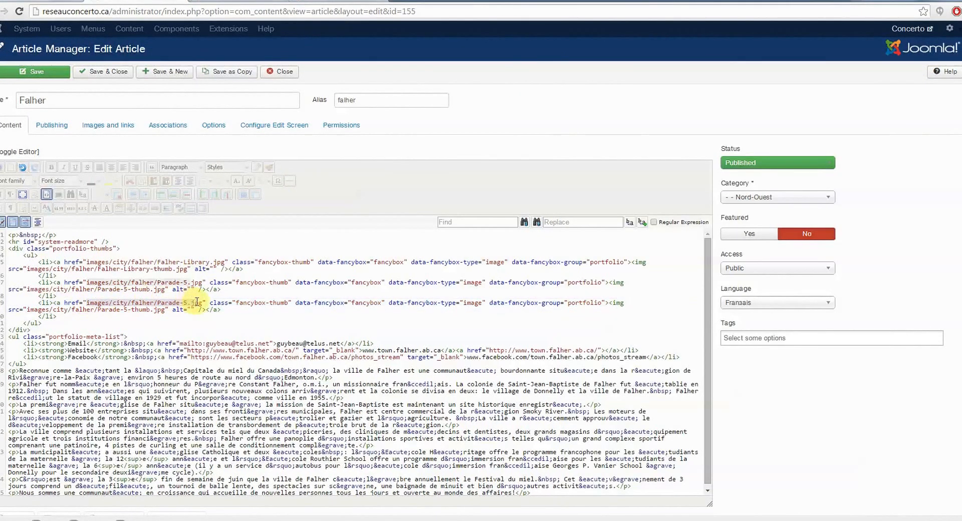
key("ctrl+v")
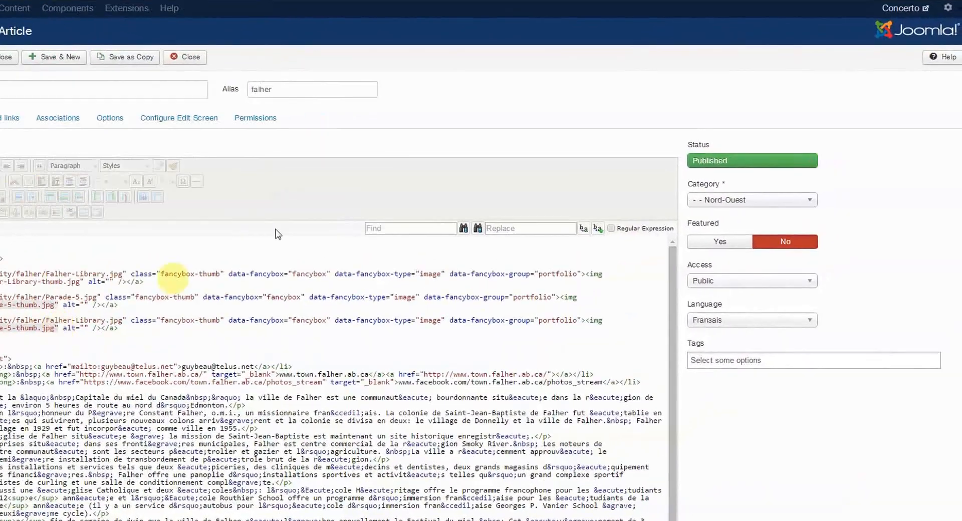
Step: Copy the path images/city/falher/Falher-Library-thumb.jpg from Notepad and return to the article source
key("alt+Tab")
left_click_drag(858, 81, 625, 89)
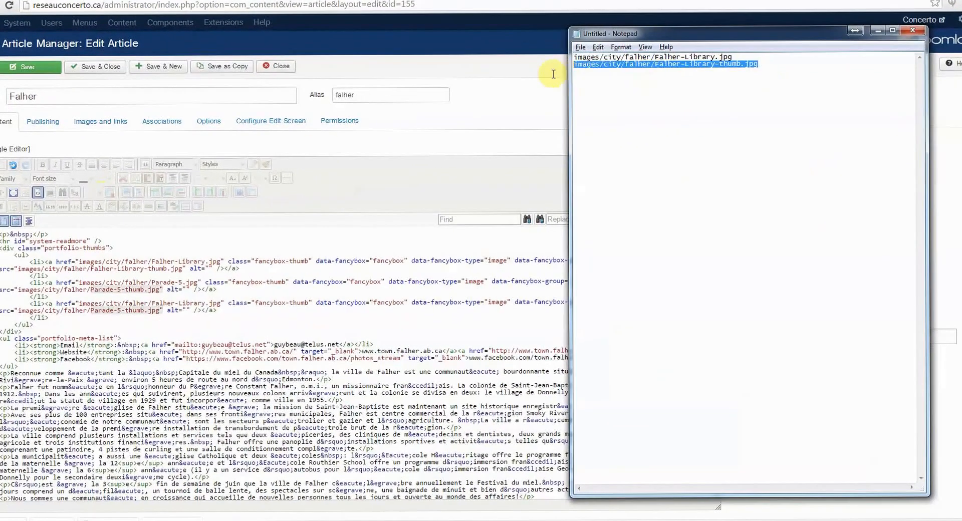
key("alt+Tab")
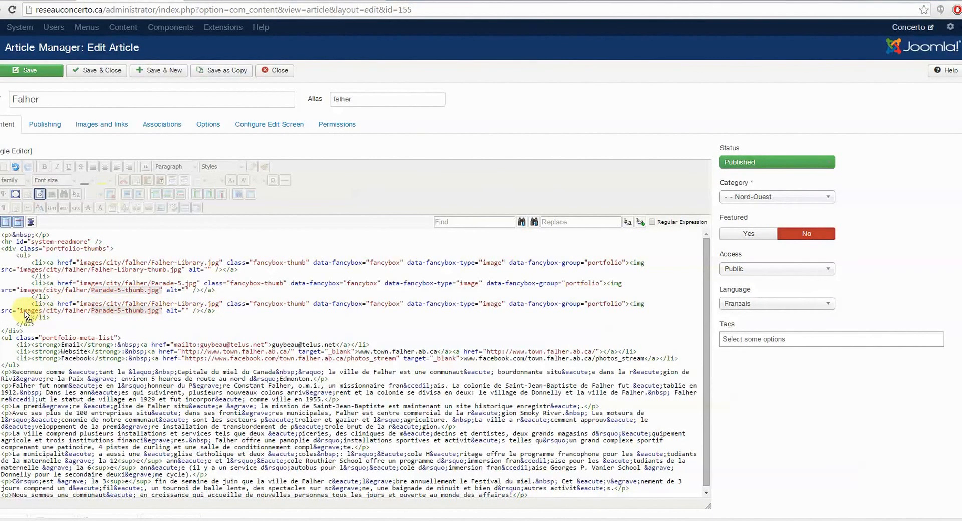
left_click_drag(22, 313, 23, 312)
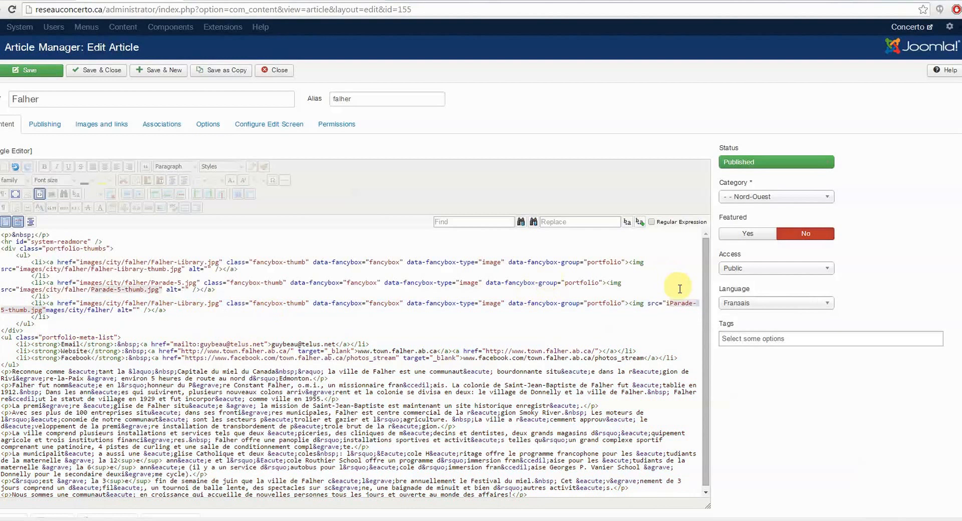
left_click(667, 303)
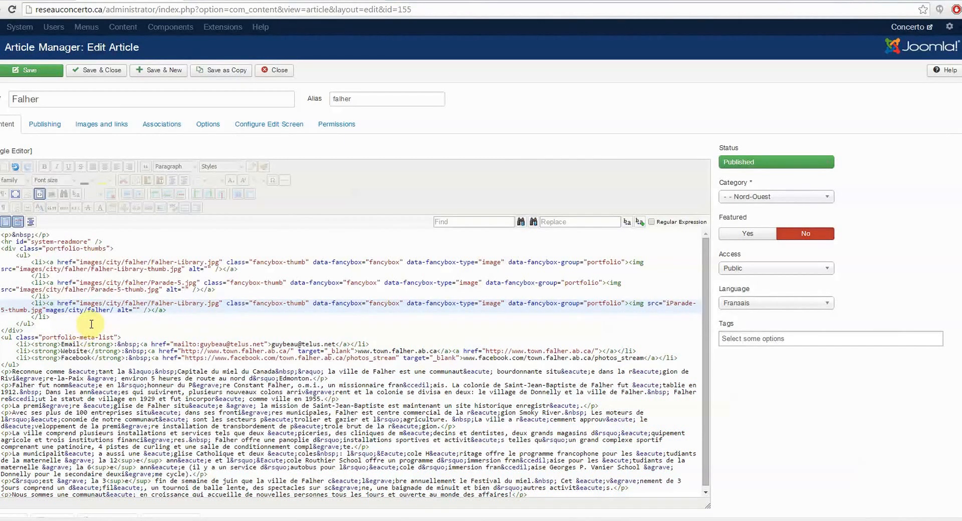
key("ctrl+z")
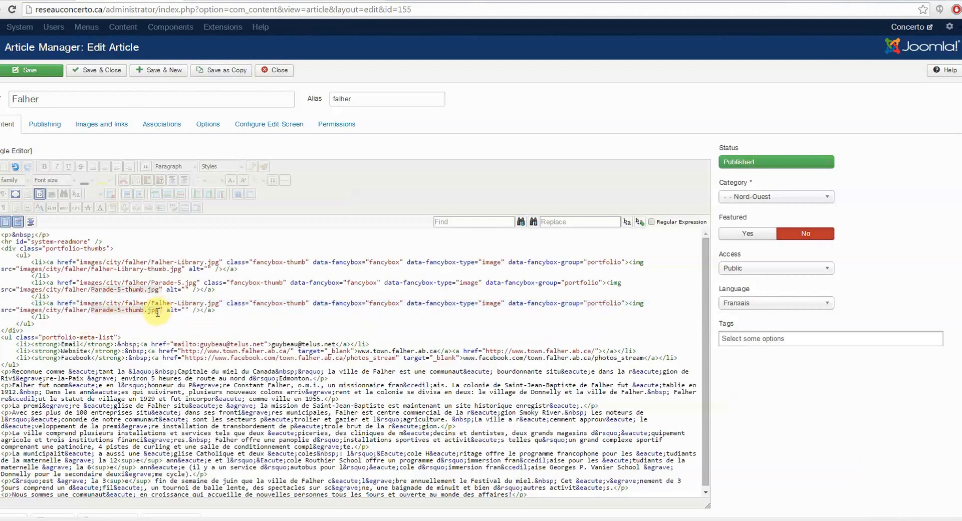
Step: Replace the thumbnail path in the third gallery list item with images/city/falher/Falher-Library-thumb.jpg
left_click(157, 311)
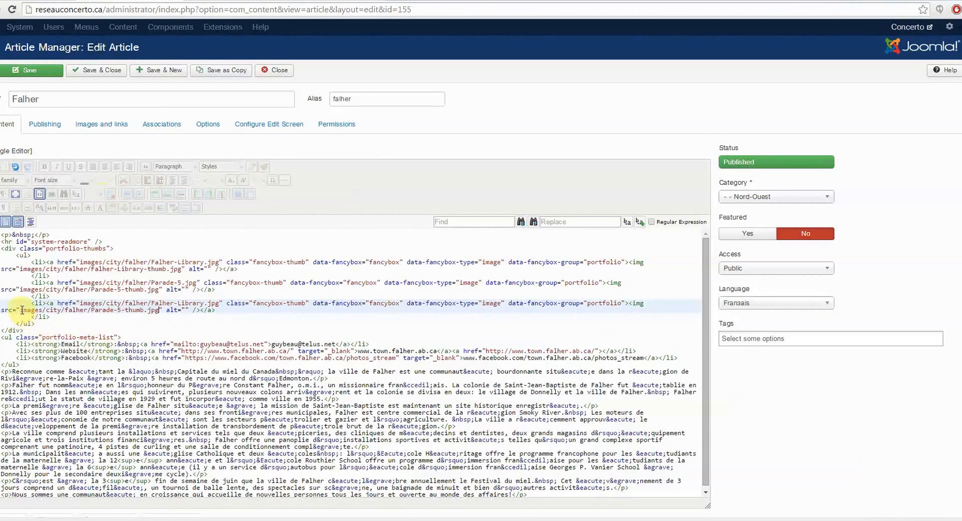
key("ctrl+z")
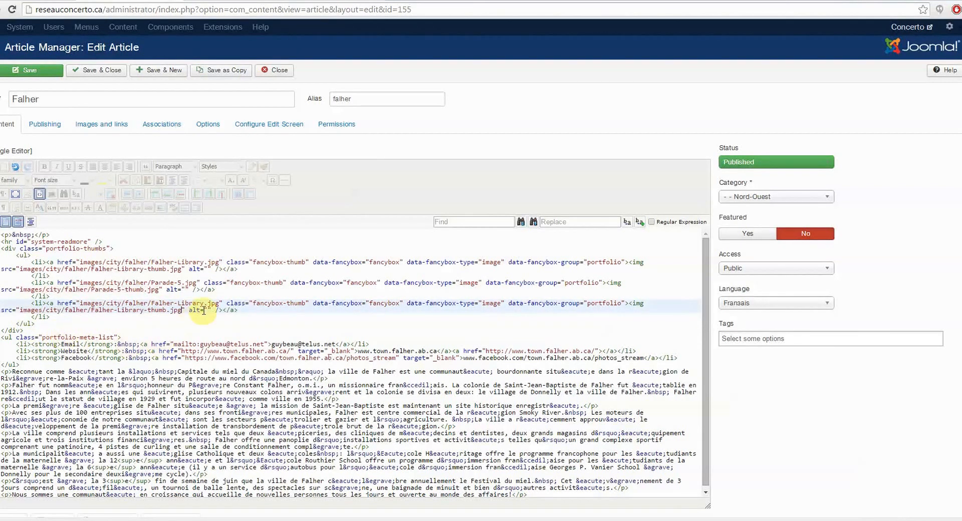
Step: Preview the gallery in the visual editor and point out the fancybox-thumb class and fancybox attribute in the third list item's source
left_click(40, 195)
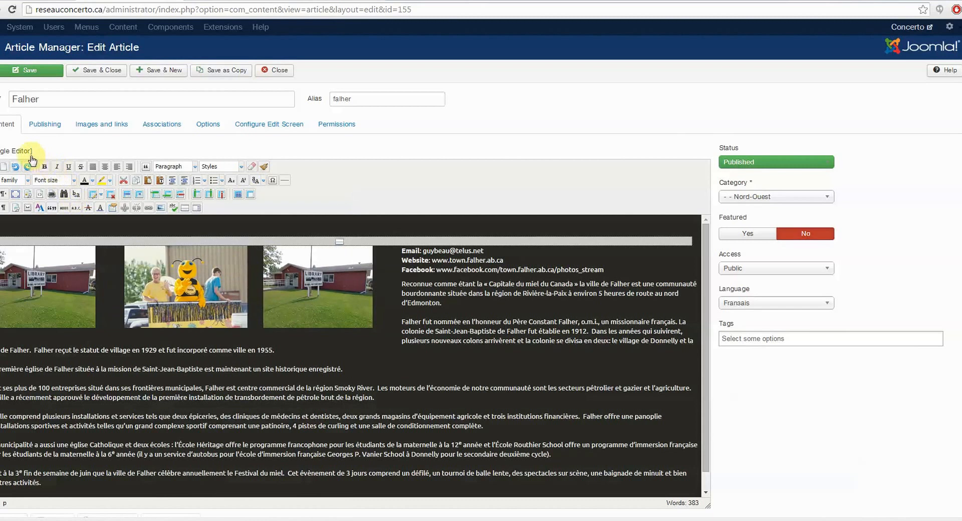
left_click(39, 194)
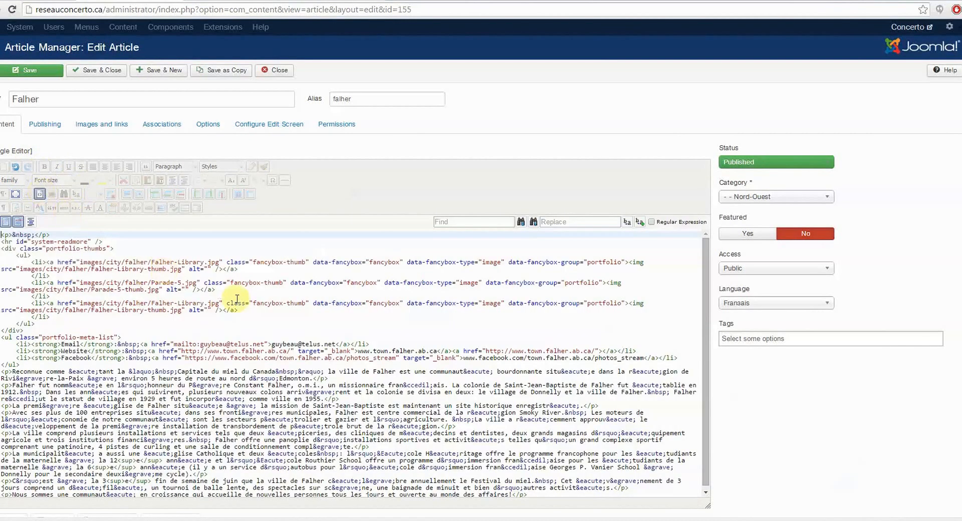
left_click(167, 303)
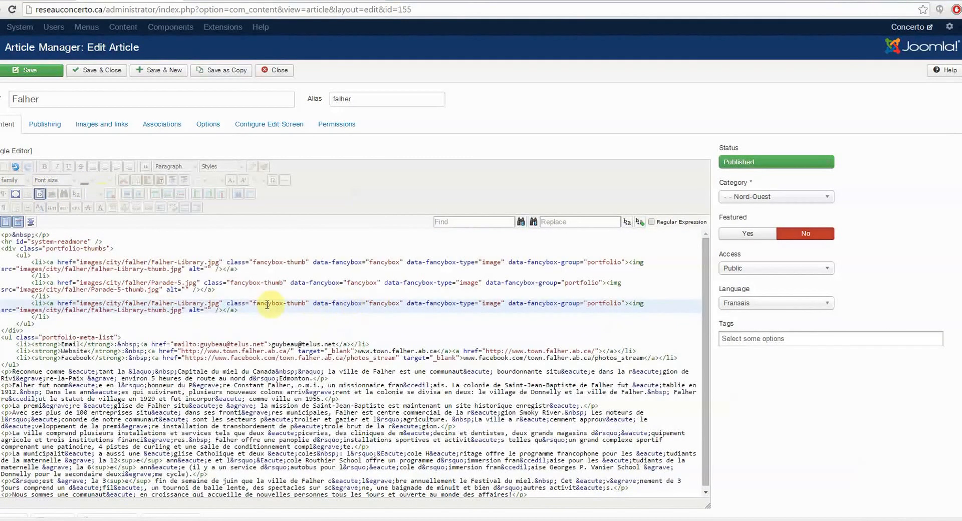
left_click_drag(256, 304, 303, 305)
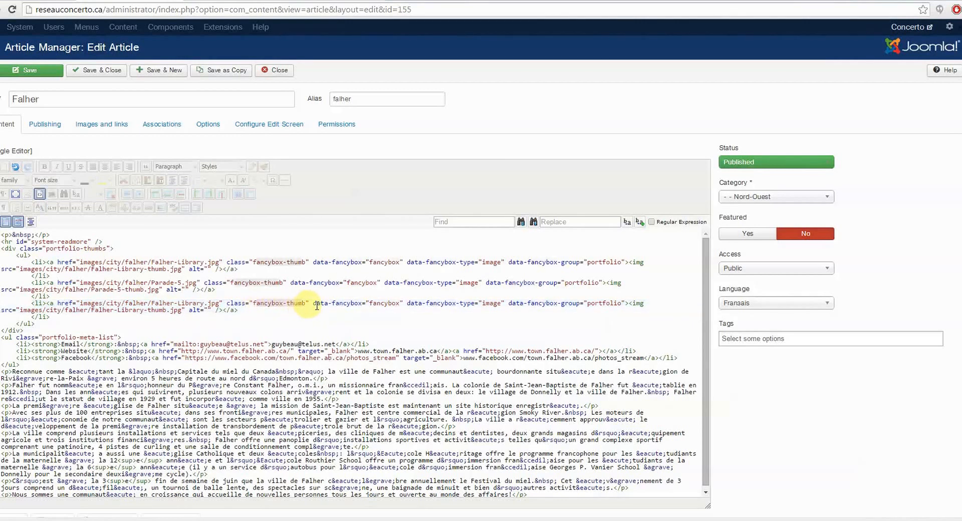
double_click(386, 305)
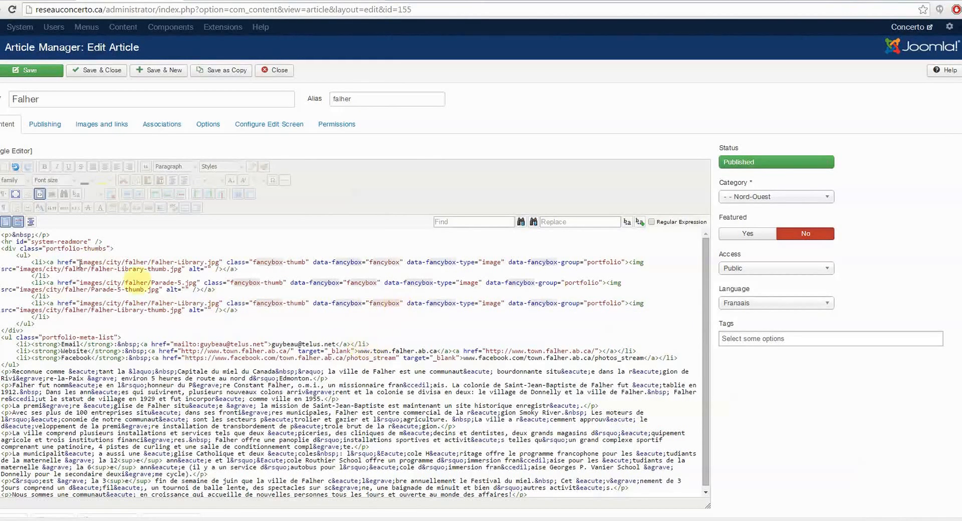
left_click(39, 194)
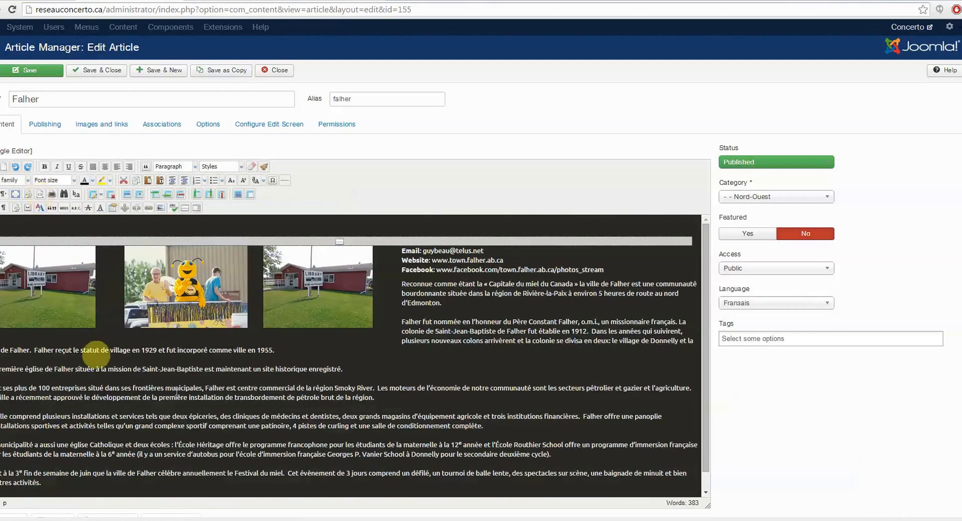
left_click(43, 73)
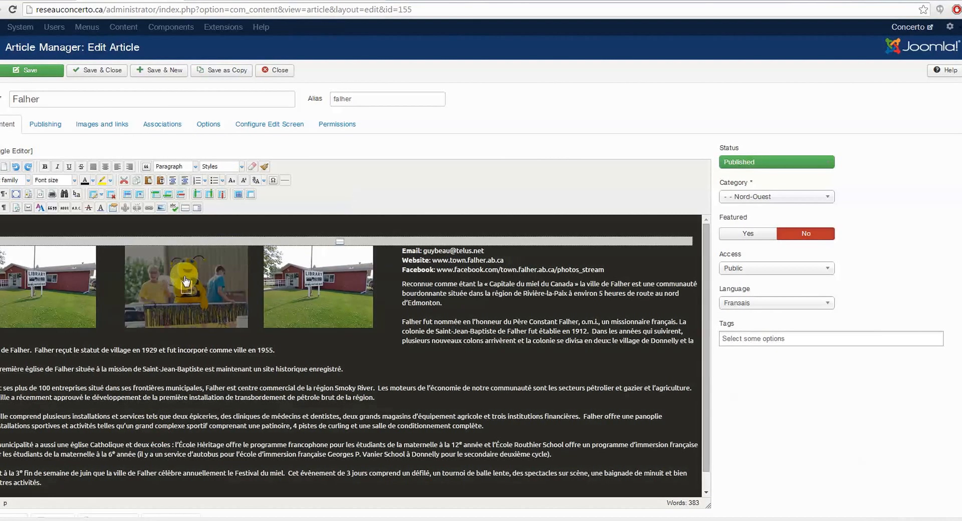
Step: Delete the third gallery list item, the repeated library image, from the article source along with its empty line
left_click(41, 194)
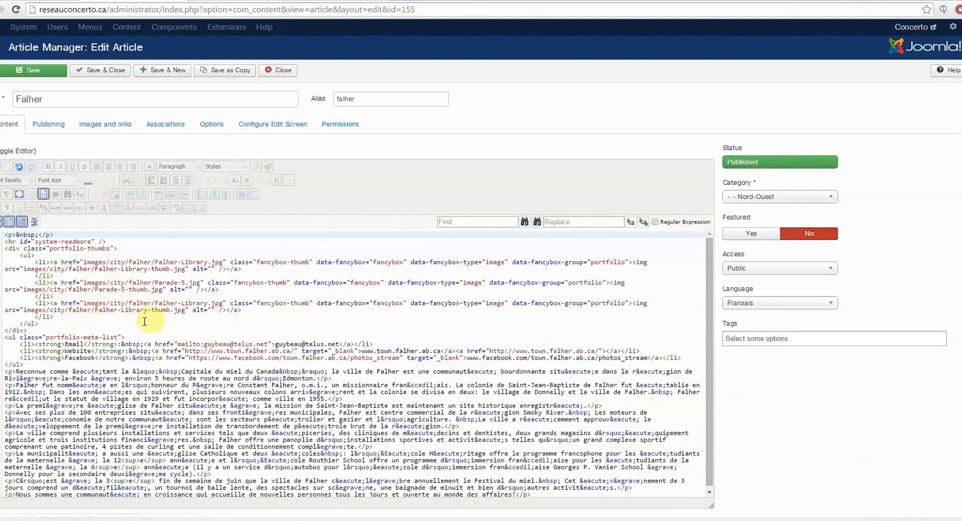
left_click(2, 310)
left_click_drag(1, 308, 1, 303)
key("BackSpace")
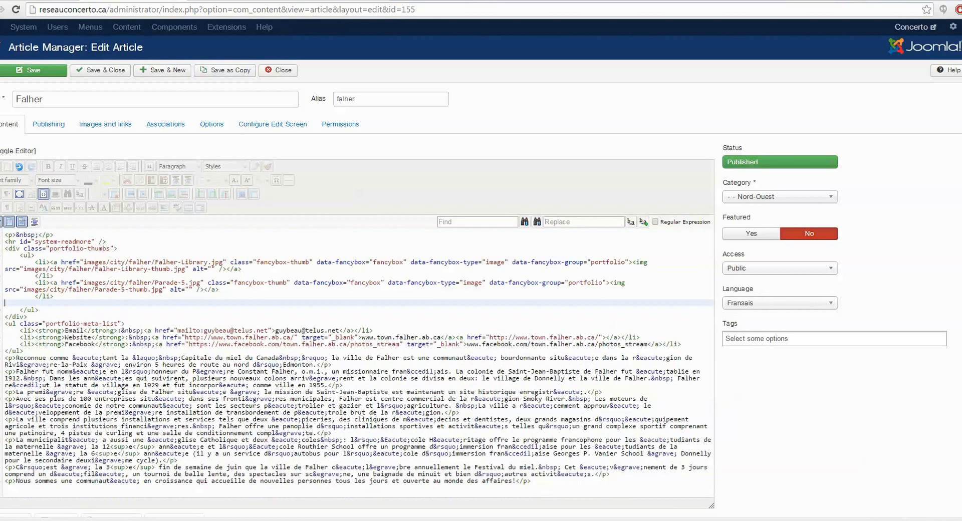
key("BackSpace")
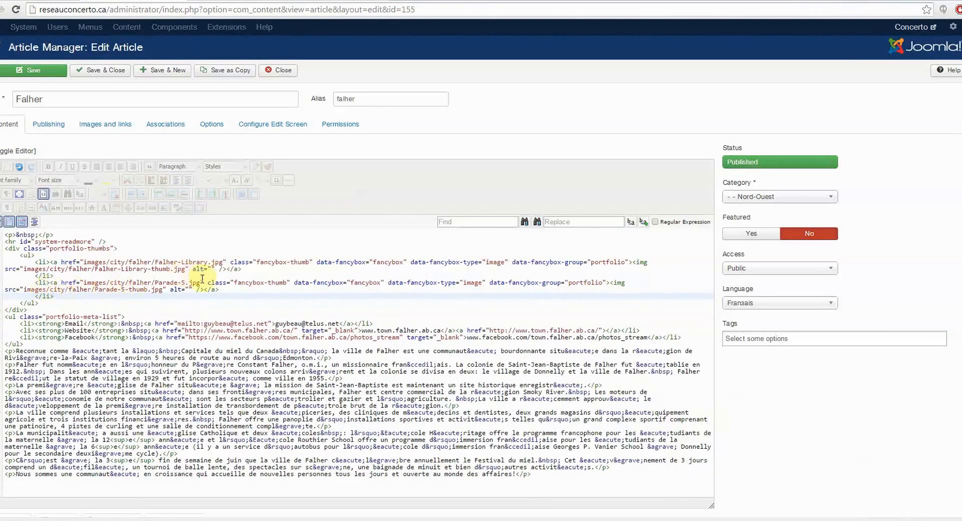
Step: Point out the parade item's full-size and thumbnail image paths in the source, and return to the visual editor
left_click_drag(199, 284, 88, 285)
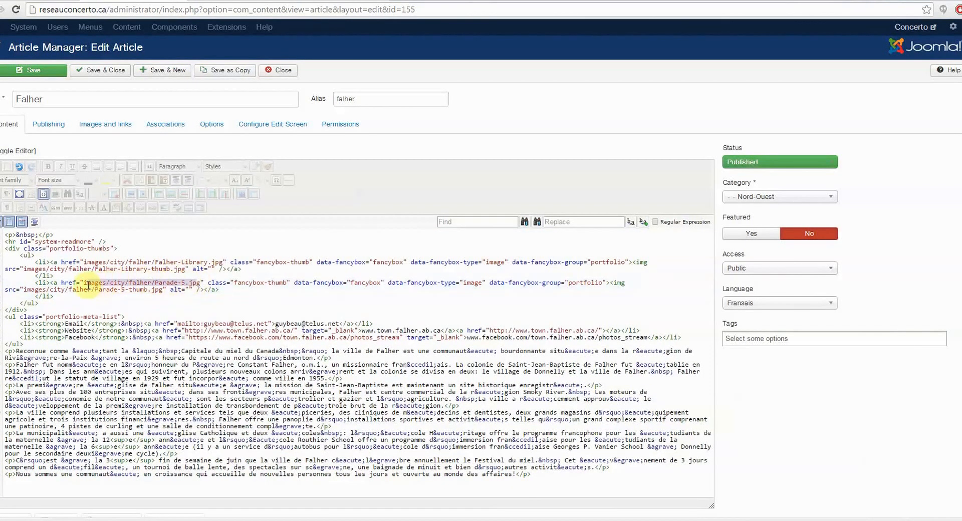
left_click(198, 284)
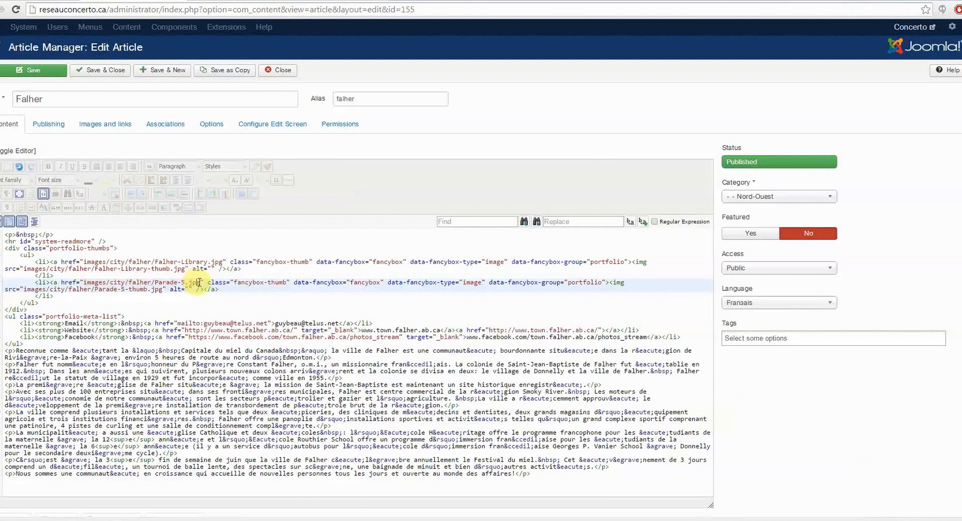
left_click_drag(200, 284, 87, 283)
left_click(146, 293)
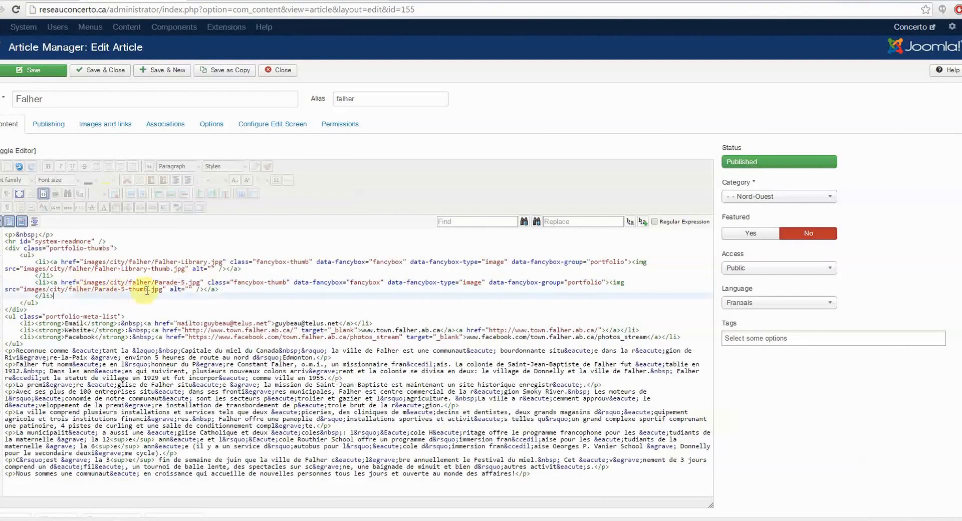
left_click_drag(163, 290, 25, 290)
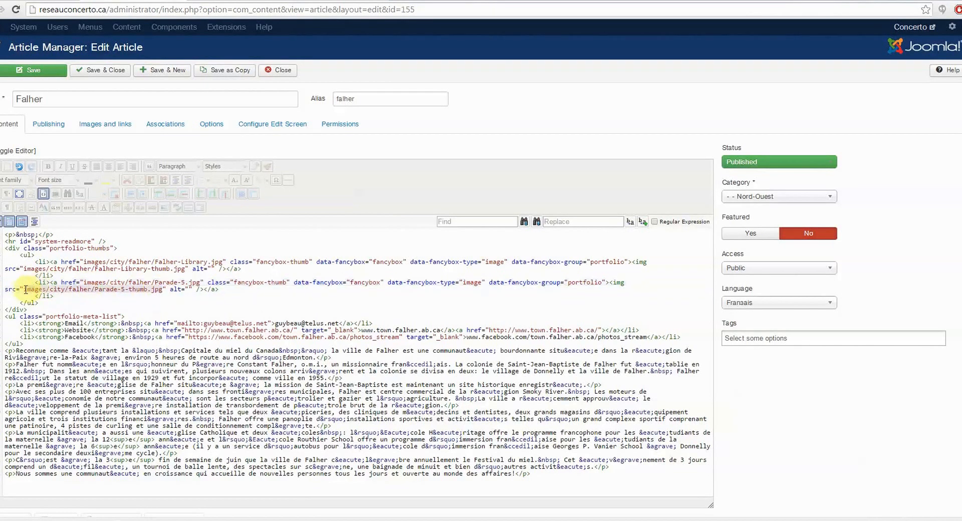
left_click(25, 290)
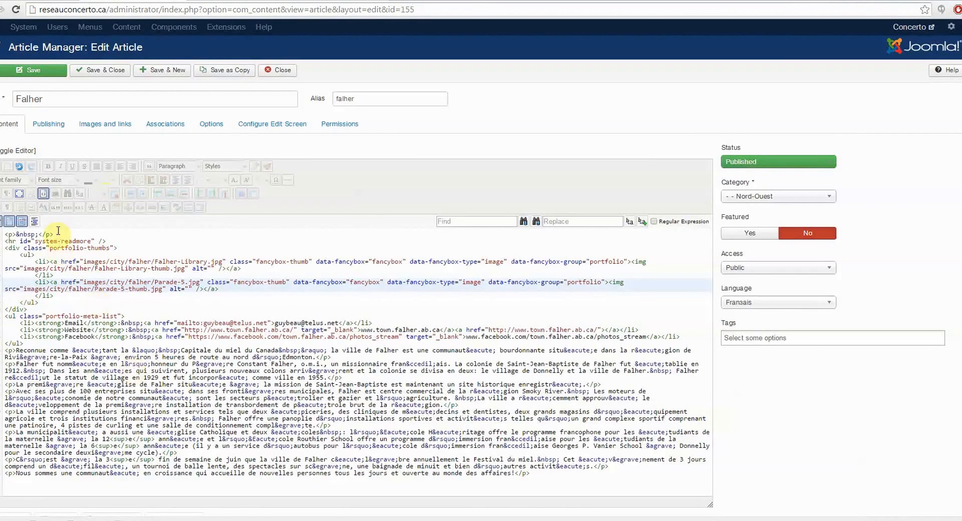
left_click(45, 194)
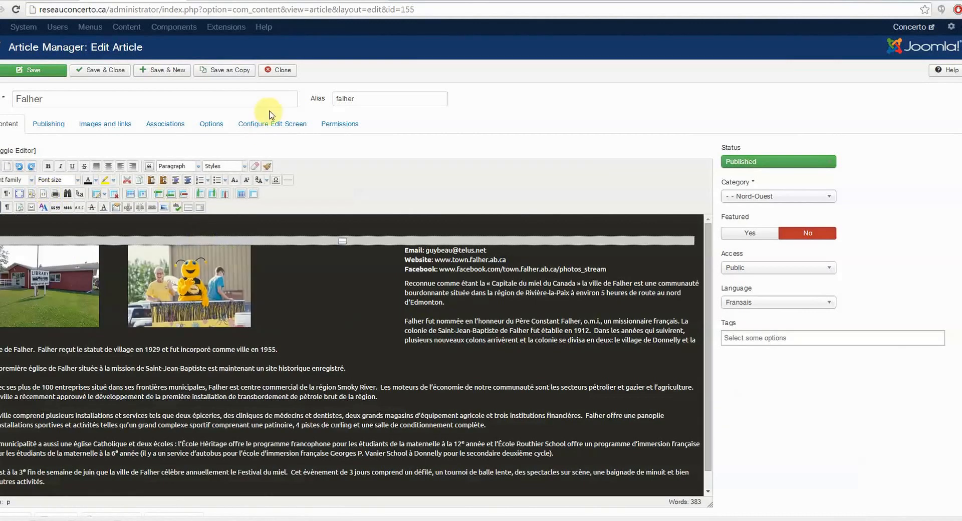